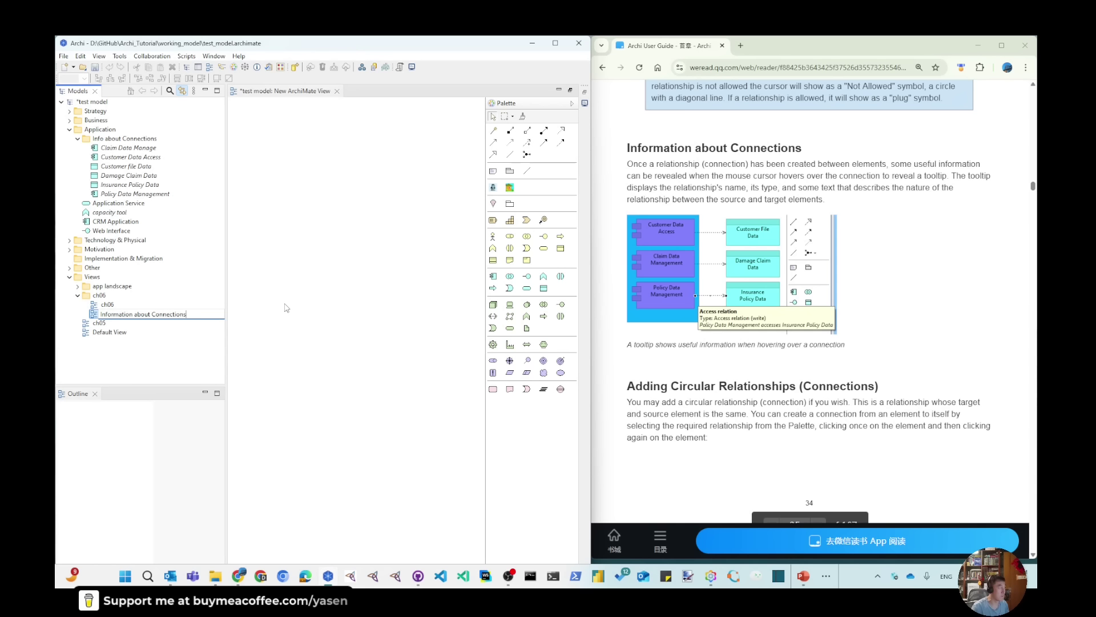
Name the new view "Information about Connections" and place all six elements from the Info about Connections folder on it
key("Return")
left_click(128, 147)
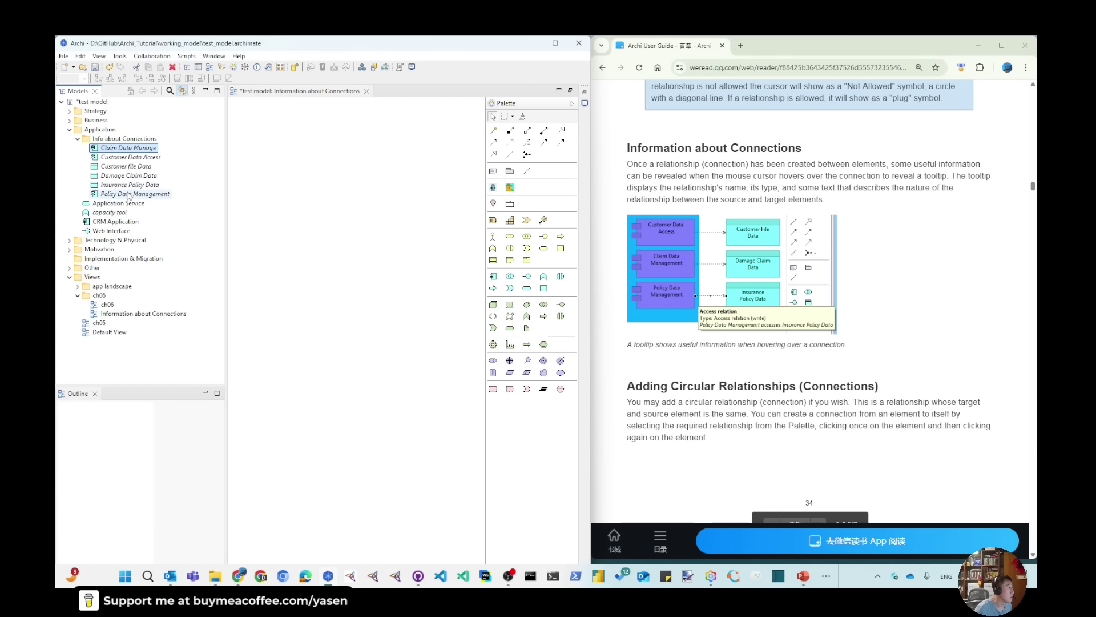
left_click(135, 193, "shift")
left_click_drag(135, 194, 375, 248)
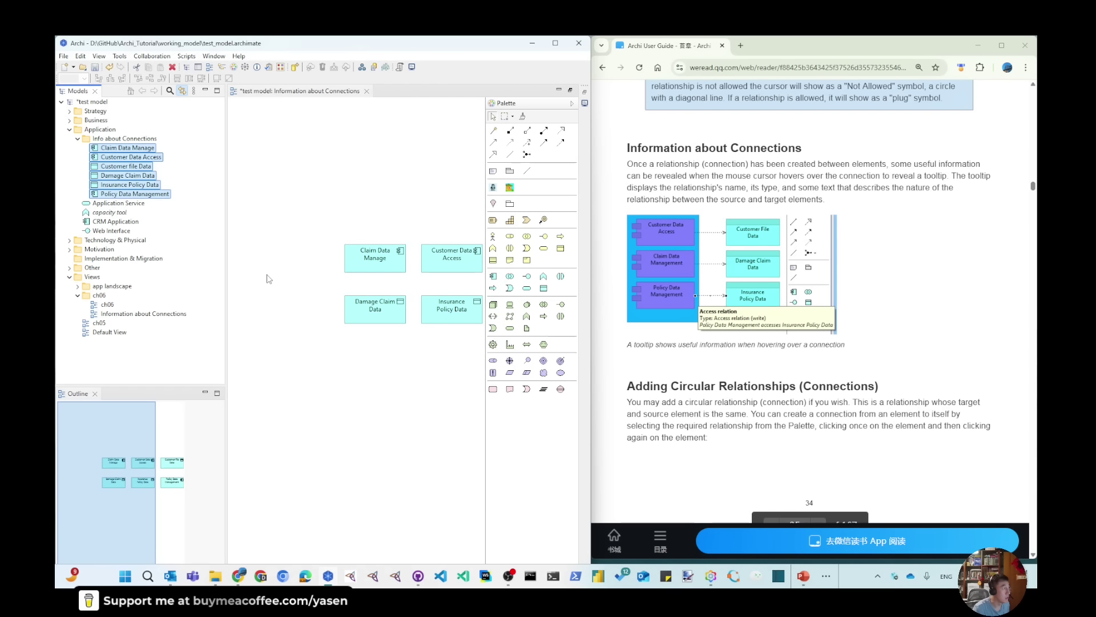
Narrow the model tree and the palette to give the diagram canvas more room
left_click_drag(225, 282, 182, 274)
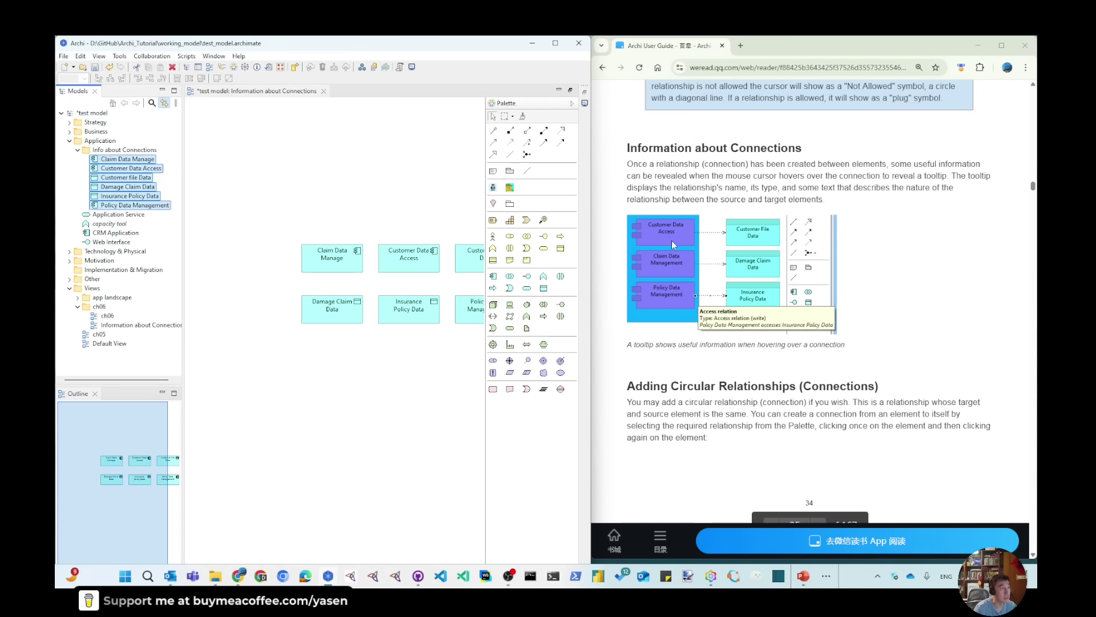
left_click(486, 193)
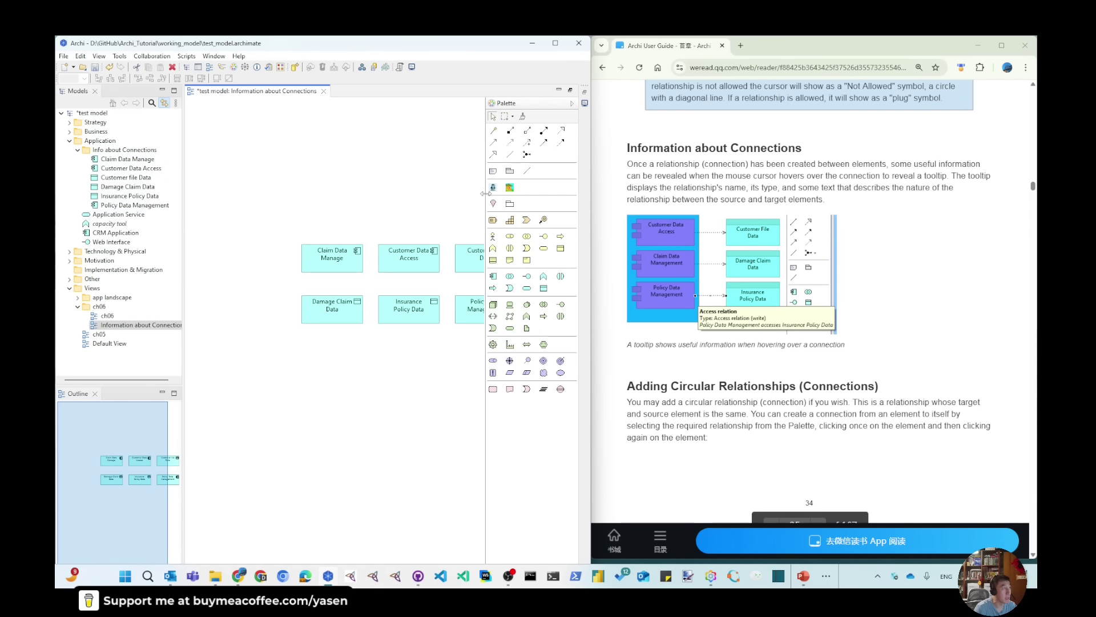
left_click_drag(485, 193, 508, 194)
left_click(335, 258)
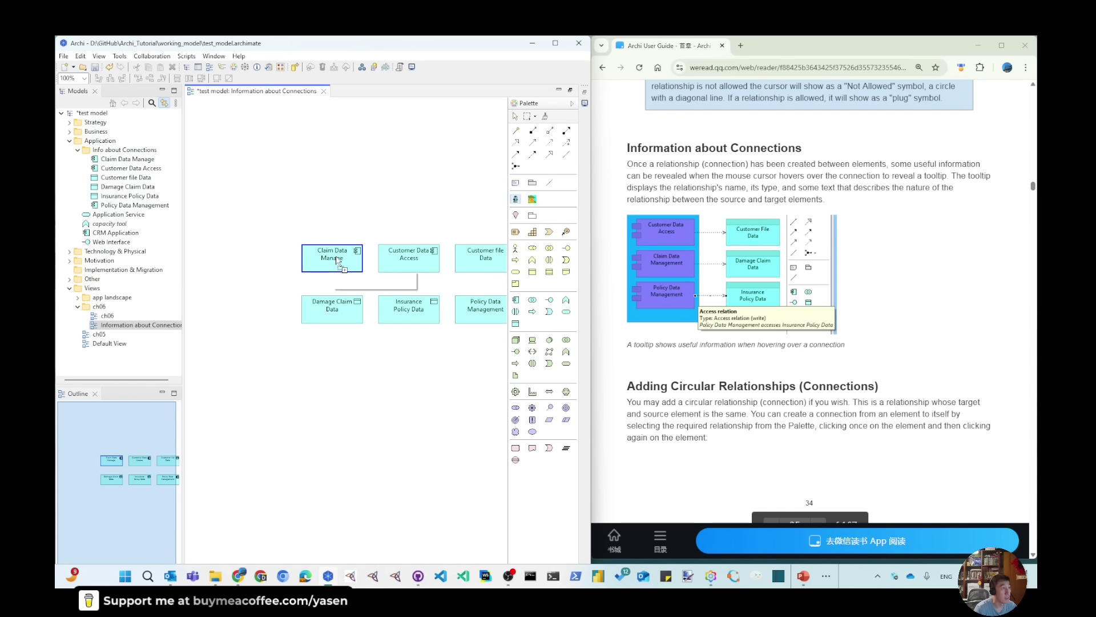
left_click(409, 262)
mouse_move(409, 263)
left_mouse_down()
mouse_move(272, 163)
mouse_move(397, 245)
left_mouse_up()
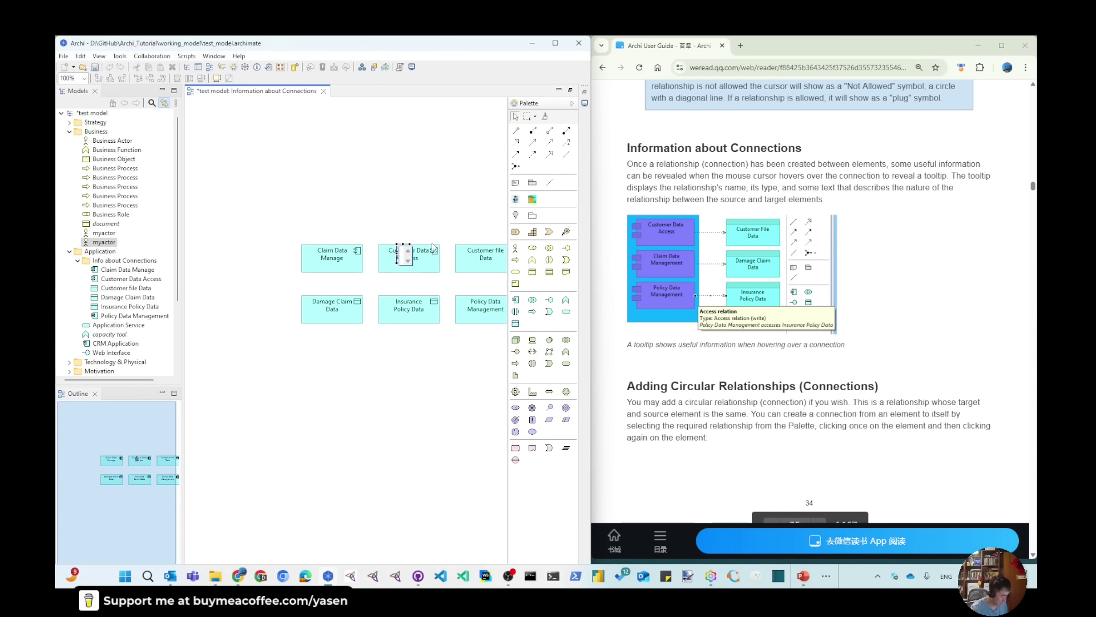
key("ctrl+z")
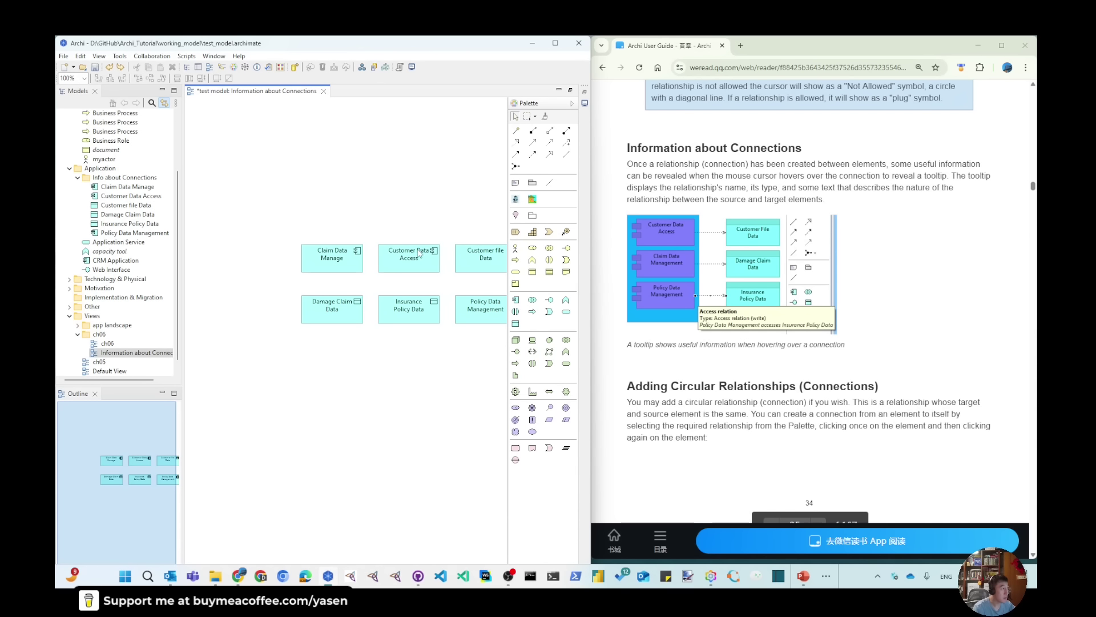
Arrange the elements in two columns, pairing Customer Data Access, Claim Data Manage and Policy Data Management with Customer file, Damage Claim and Insurance Policy Data
left_click_drag(420, 255, 257, 150)
mouse_move(488, 263)
left_mouse_down()
mouse_move(303, 215)
mouse_move(472, 252)
left_mouse_up()
left_click_drag(331, 258, 246, 210)
left_click_drag(488, 247, 268, 266)
left_click_drag(335, 310, 379, 211)
left_click_drag(419, 313, 386, 268)
left_click_drag(483, 312, 287, 338)
left_click_drag(241, 273, 372, 161)
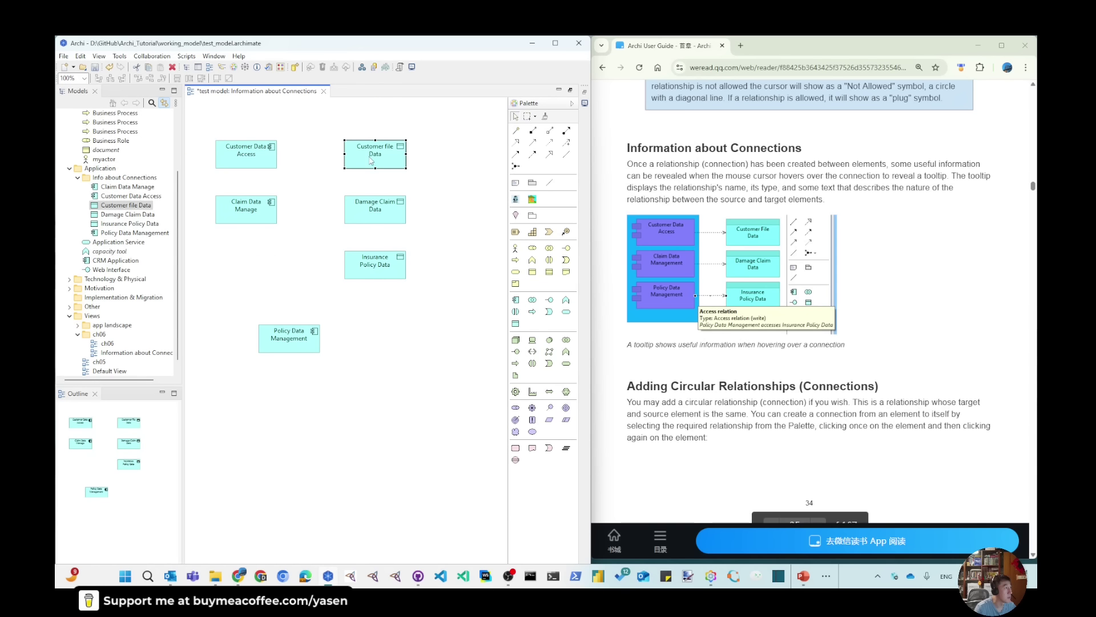
left_click_drag(301, 346, 258, 267)
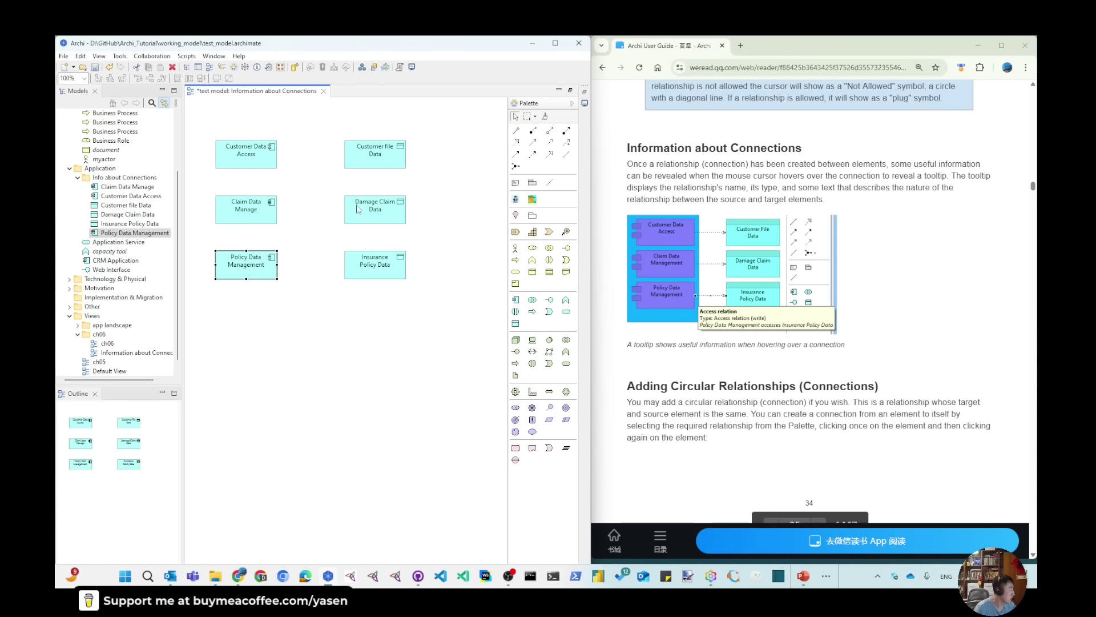
Draw Access relations from Customer Data Access, Claim Data Manage and Policy Data Management to the data object facing each one
left_click(549, 145)
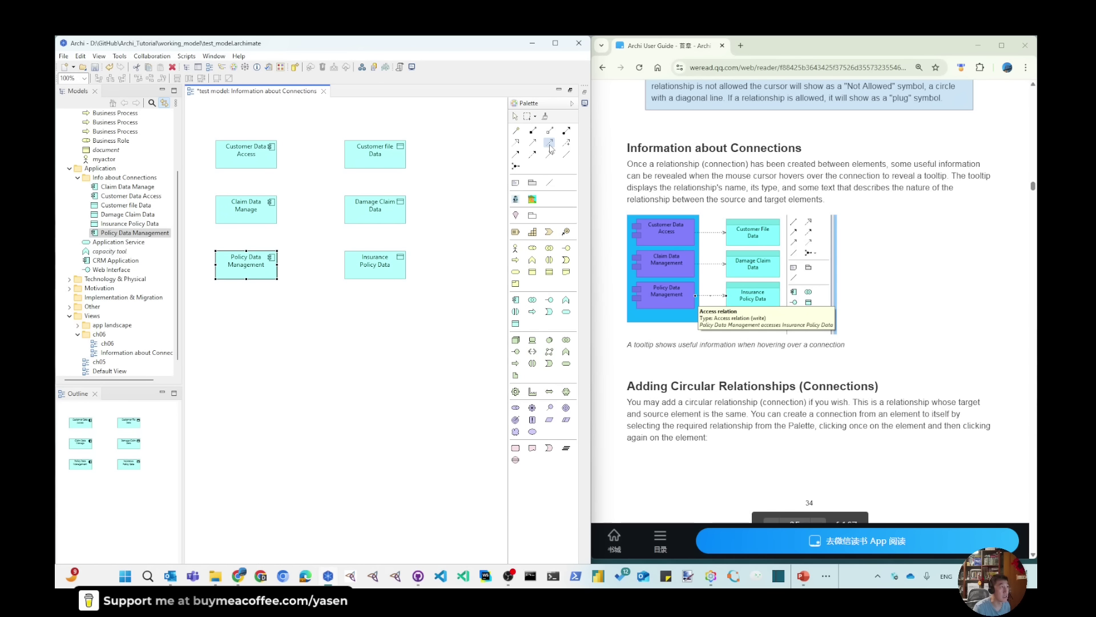
left_click(269, 158)
left_click(373, 155)
left_click(251, 210)
left_click(372, 211)
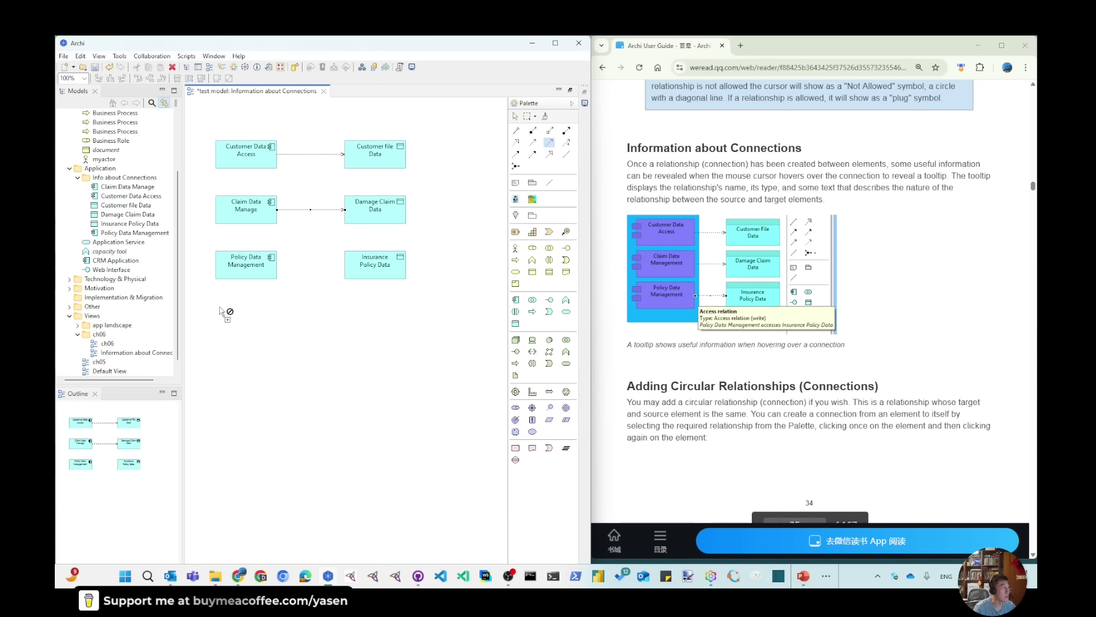
left_click(262, 273)
left_click(367, 274)
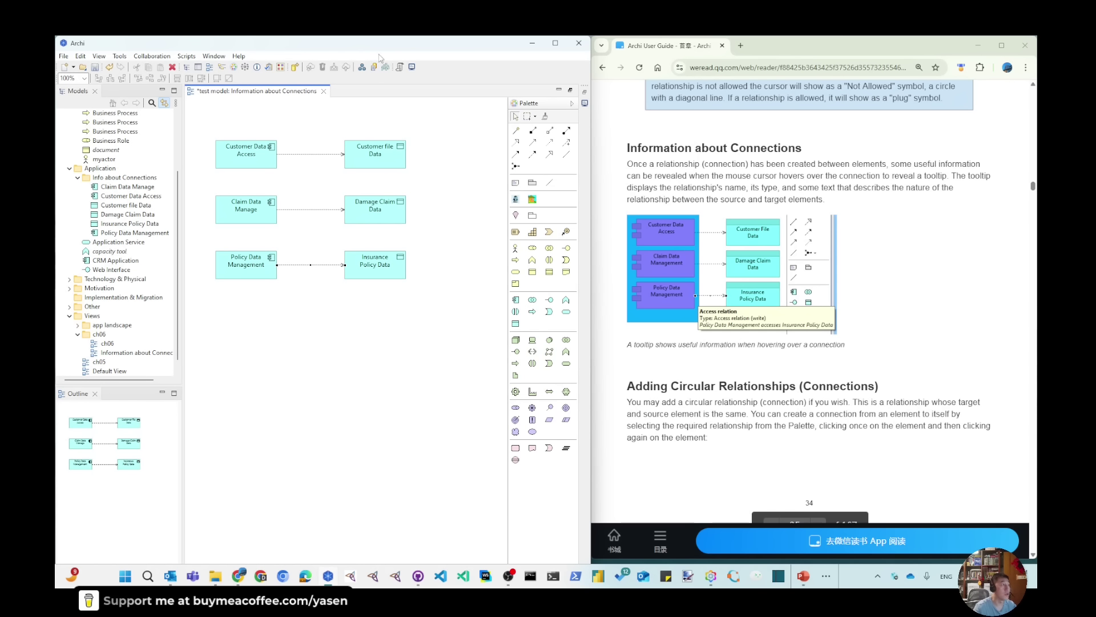
Move all six connected elements up slightly in the view and save the model
mouse_move(313, 158)
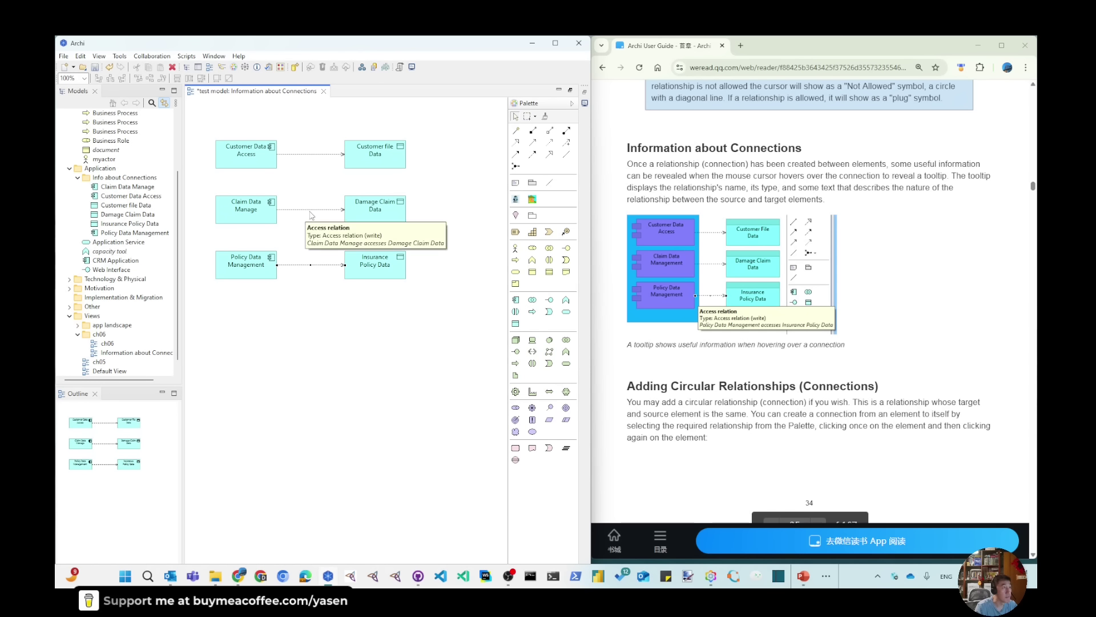
mouse_move(317, 213)
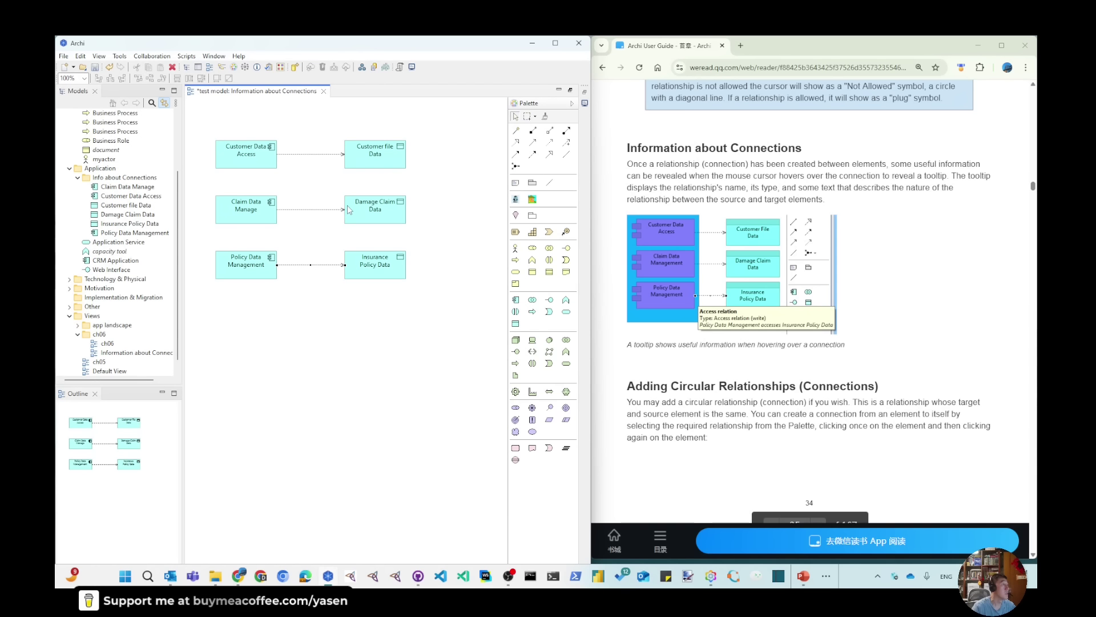
left_click_drag(194, 121, 311, 247)
left_click_drag(431, 302, 431, 302)
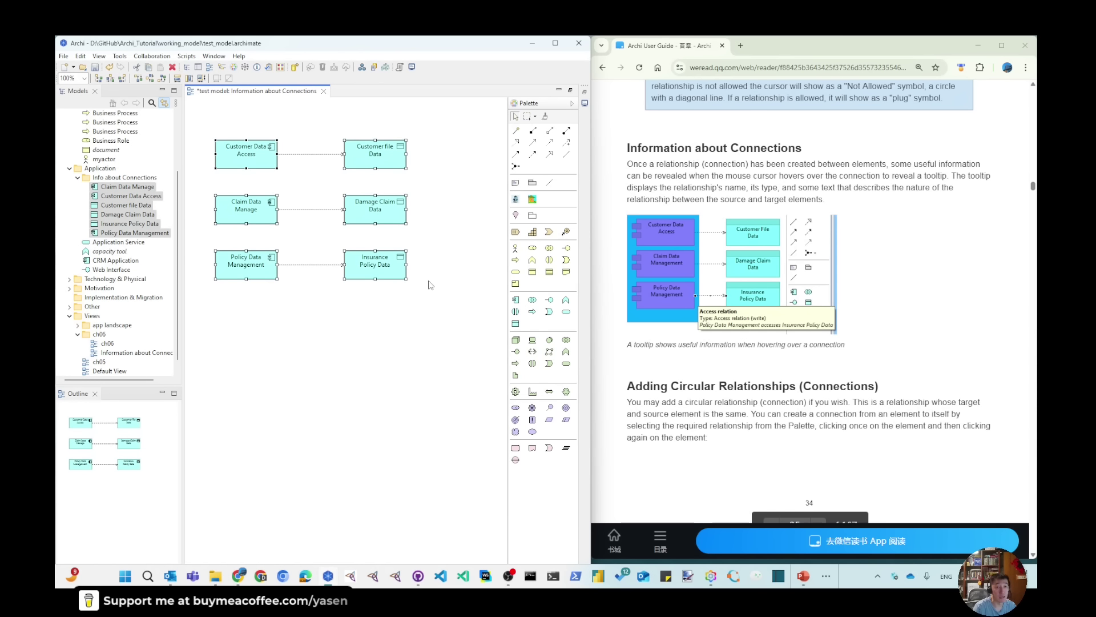
left_click_drag(393, 269, 391, 244)
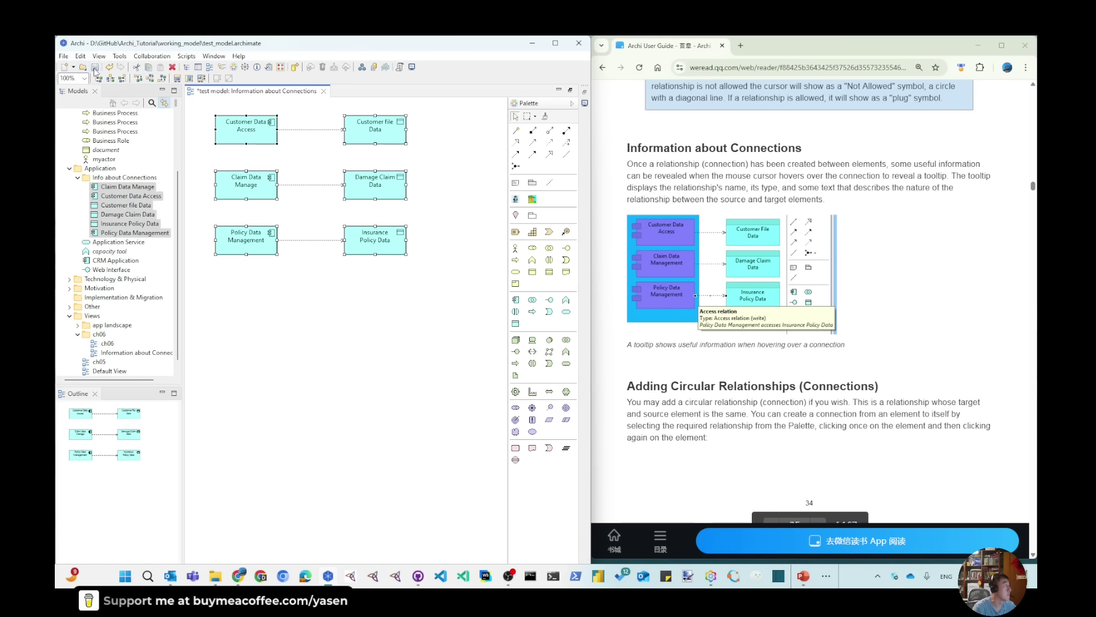
key("ctrl+s")
left_click(339, 307)
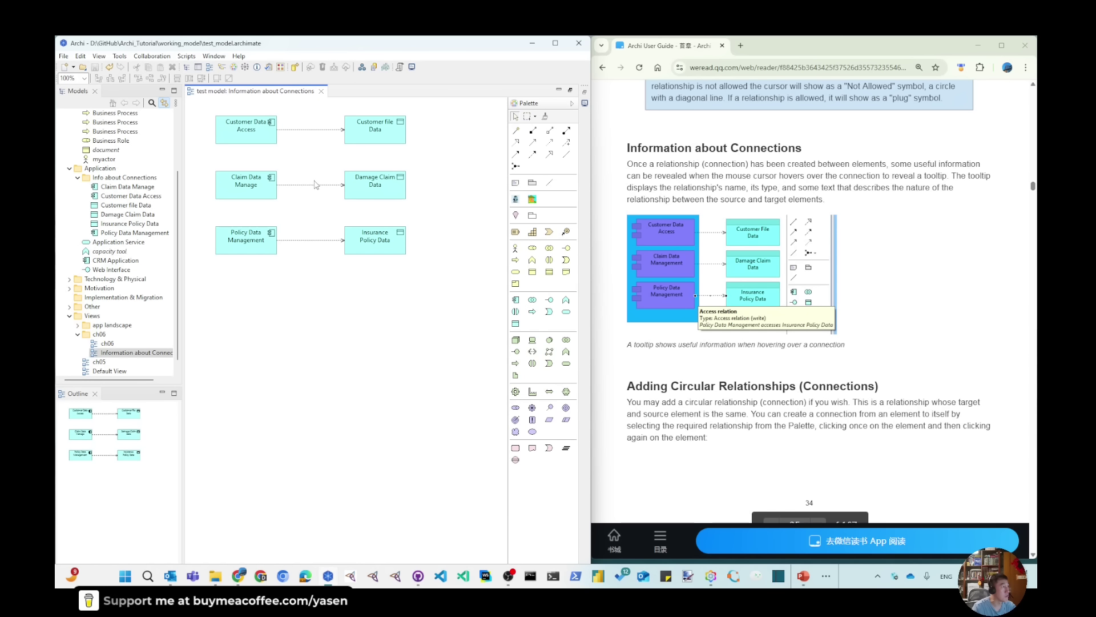
Show the Relations folder in the model tree and locate the Access relation between Customer Data Access and Customer file Data
mouse_move(318, 188)
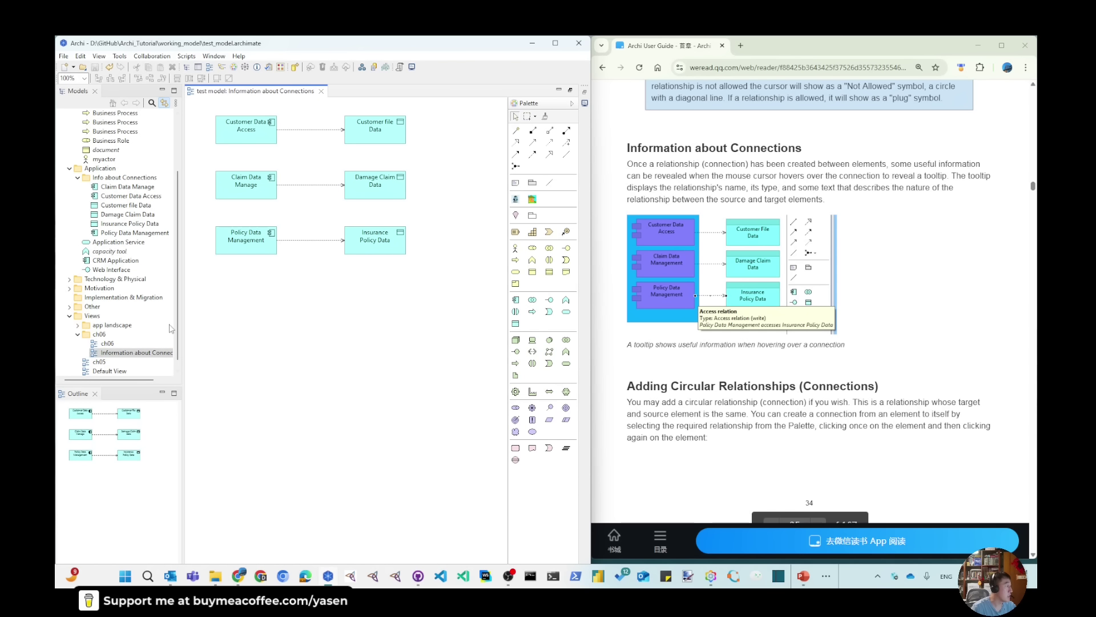
left_click(315, 185)
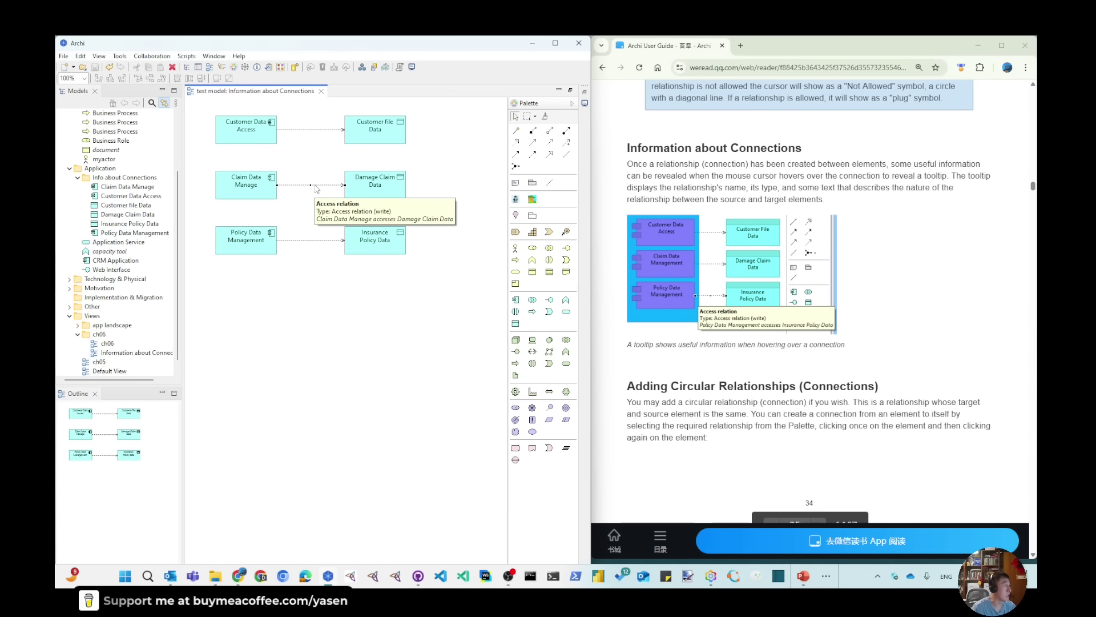
left_click(175, 103)
mouse_move(217, 115)
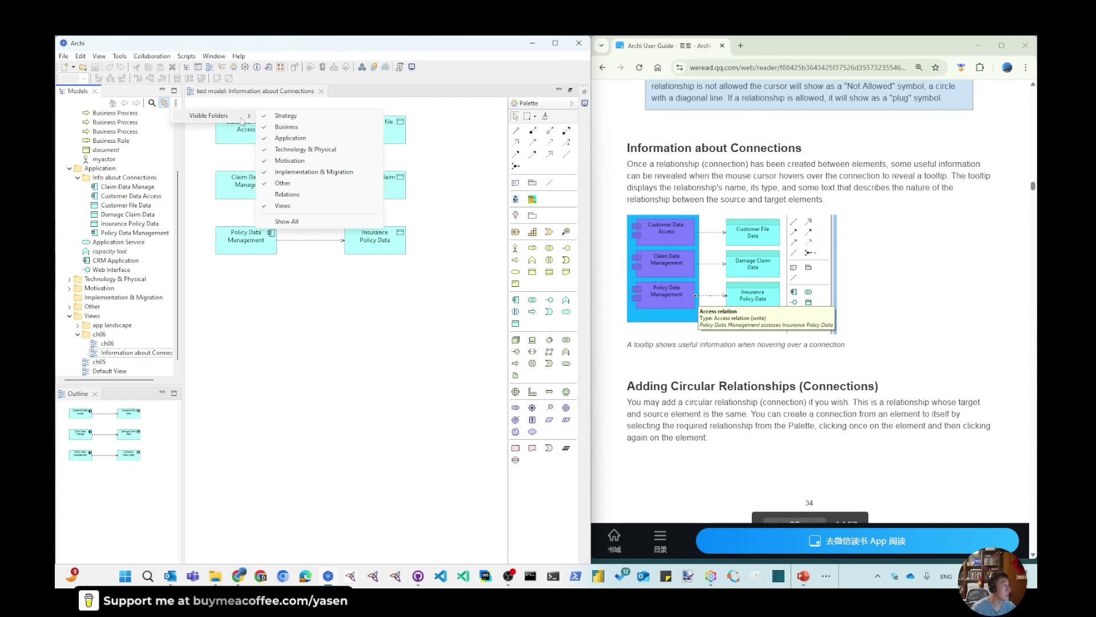
left_click(287, 194)
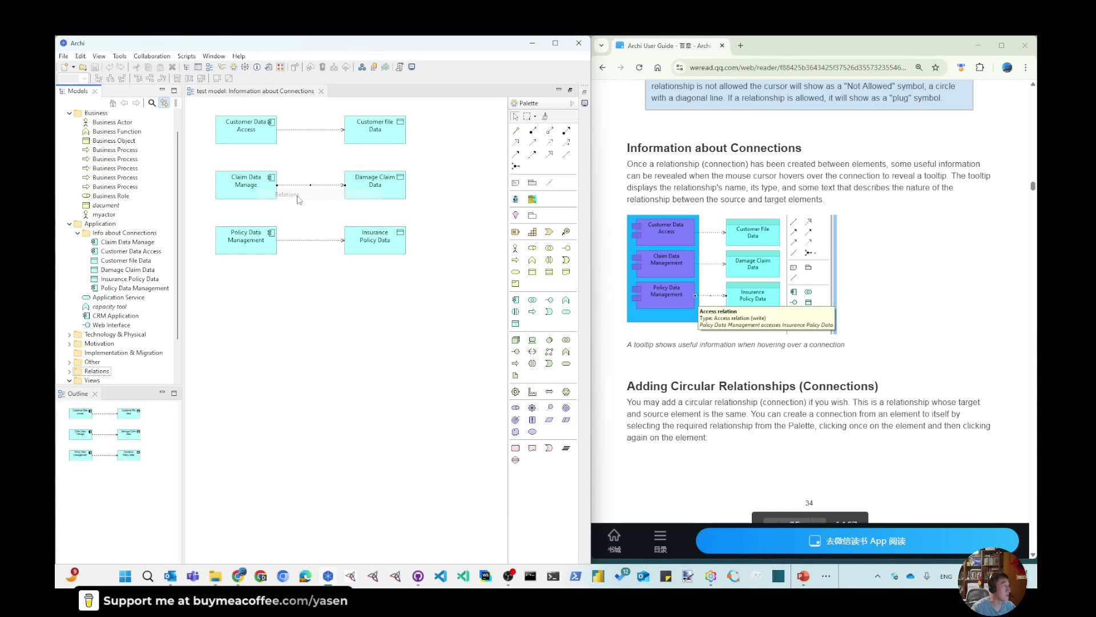
left_click(331, 134)
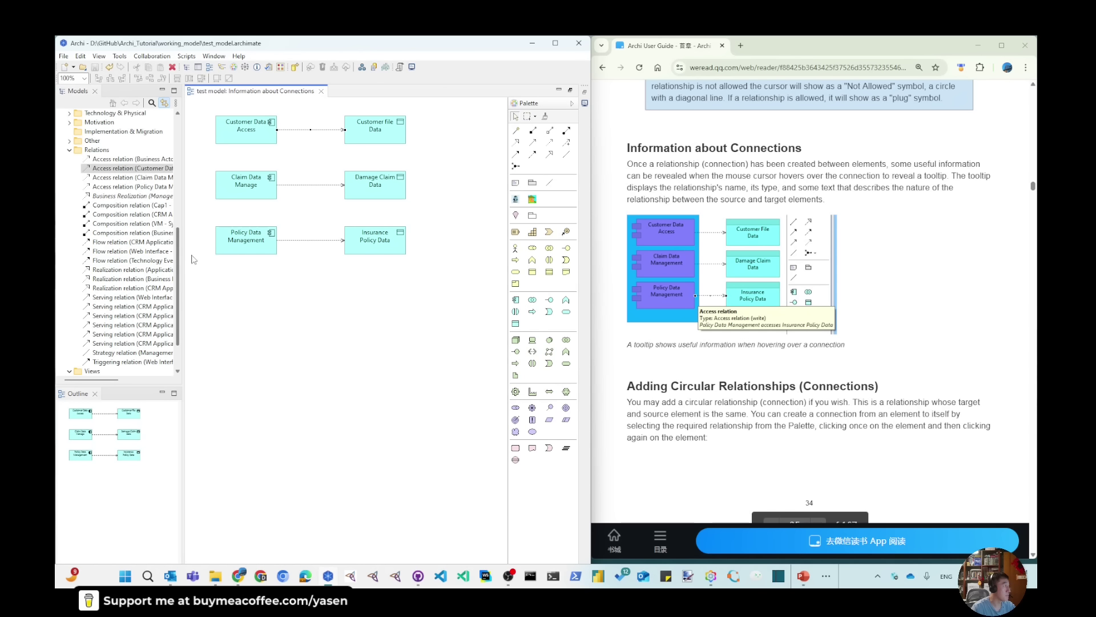
left_click_drag(184, 256, 188, 266)
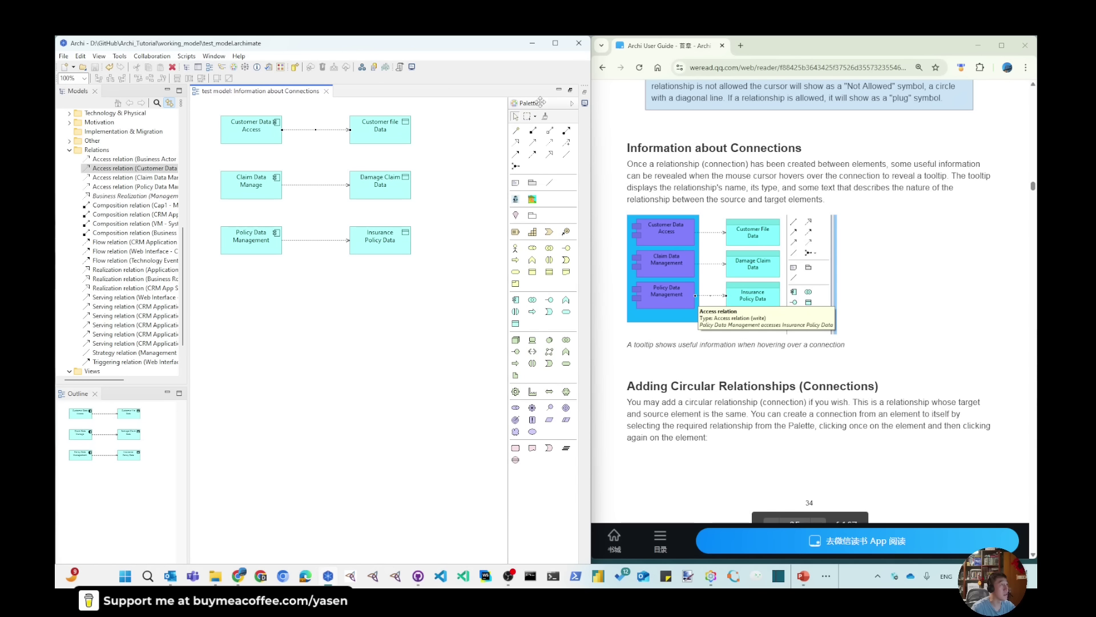
Name the Customer Data Access relation "Accessing Customer file" in its properties and move Customer file Data right to make room for the label
left_click(198, 68)
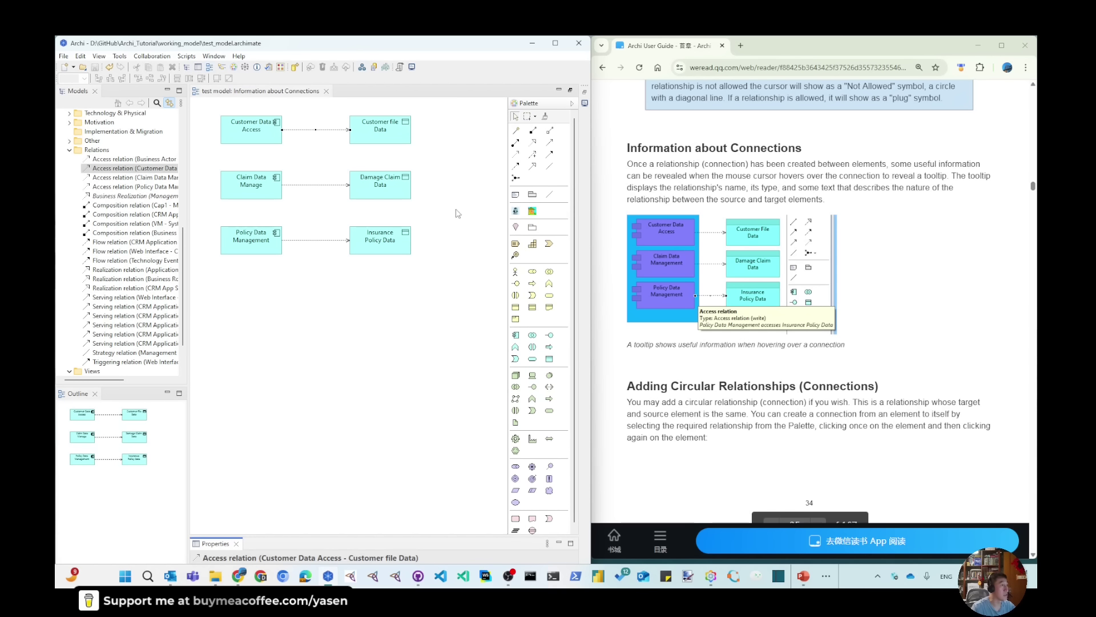
left_click_drag(291, 535, 292, 334)
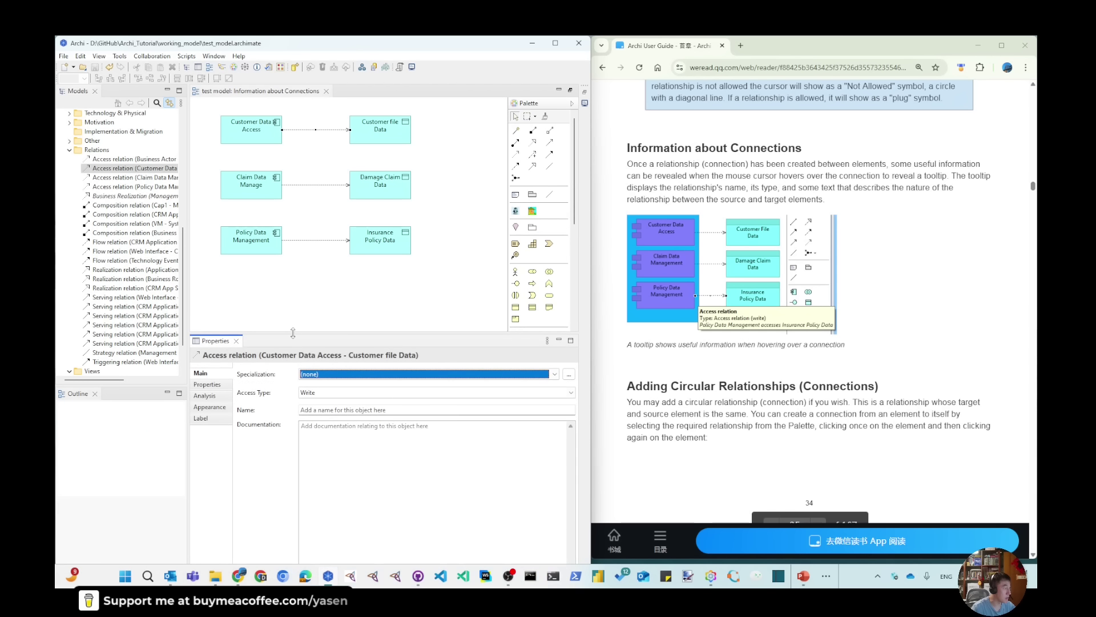
left_click(323, 409)
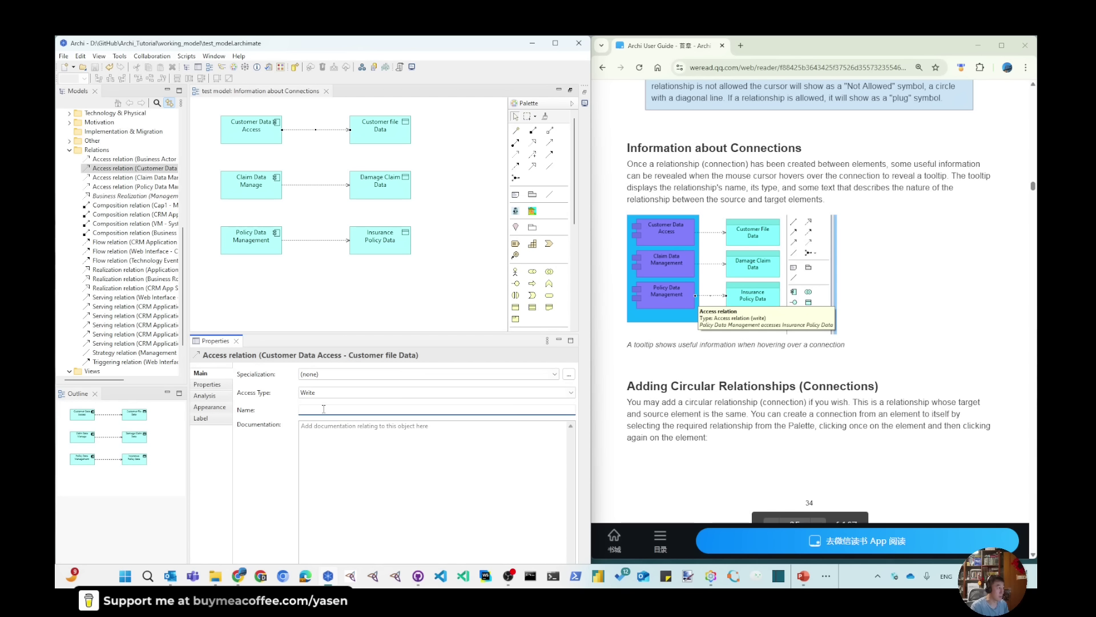
type("Accessing Customer file")
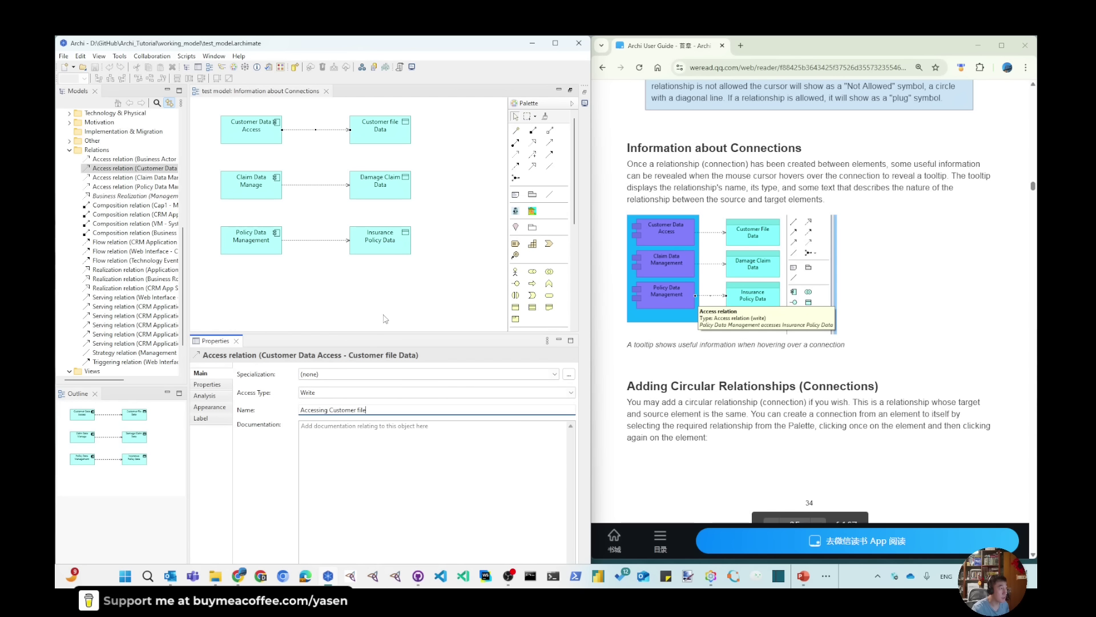
left_click(385, 319)
left_click_drag(385, 135, 415, 135)
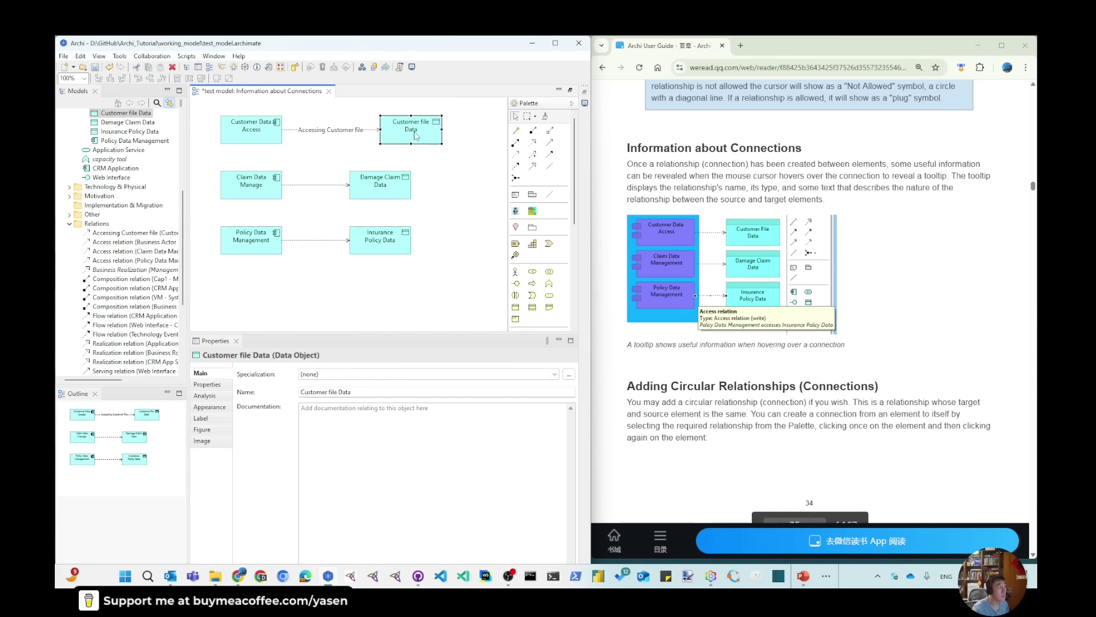
Compare the named customer file relation with the unnamed claim data relation in the tooltips, the model tree and the properties
mouse_move(324, 134)
mouse_move(322, 190)
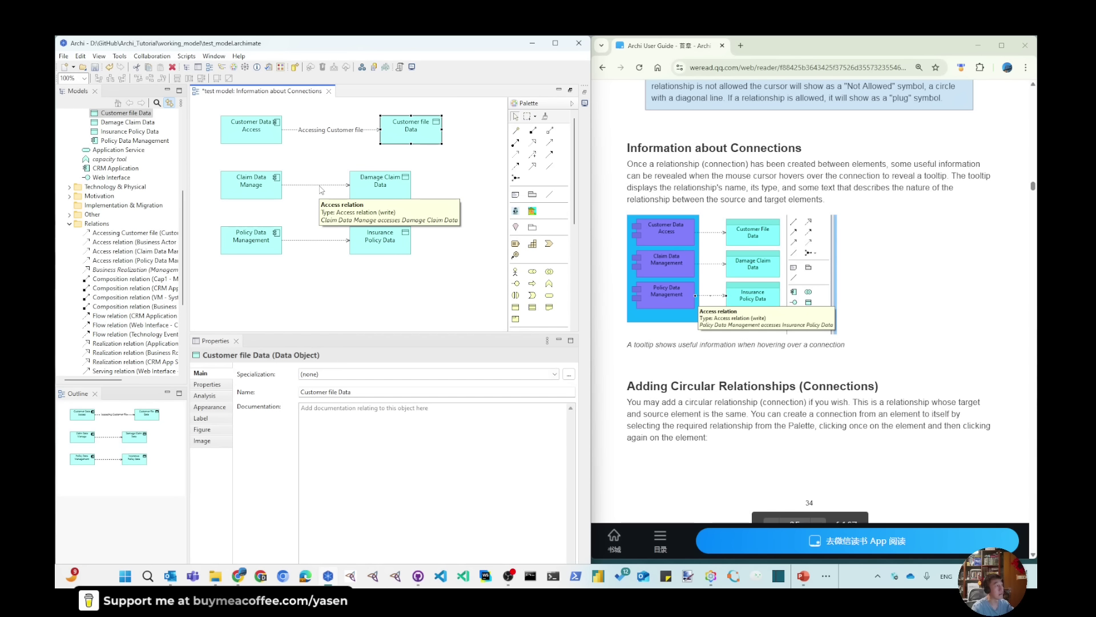
left_click(369, 131)
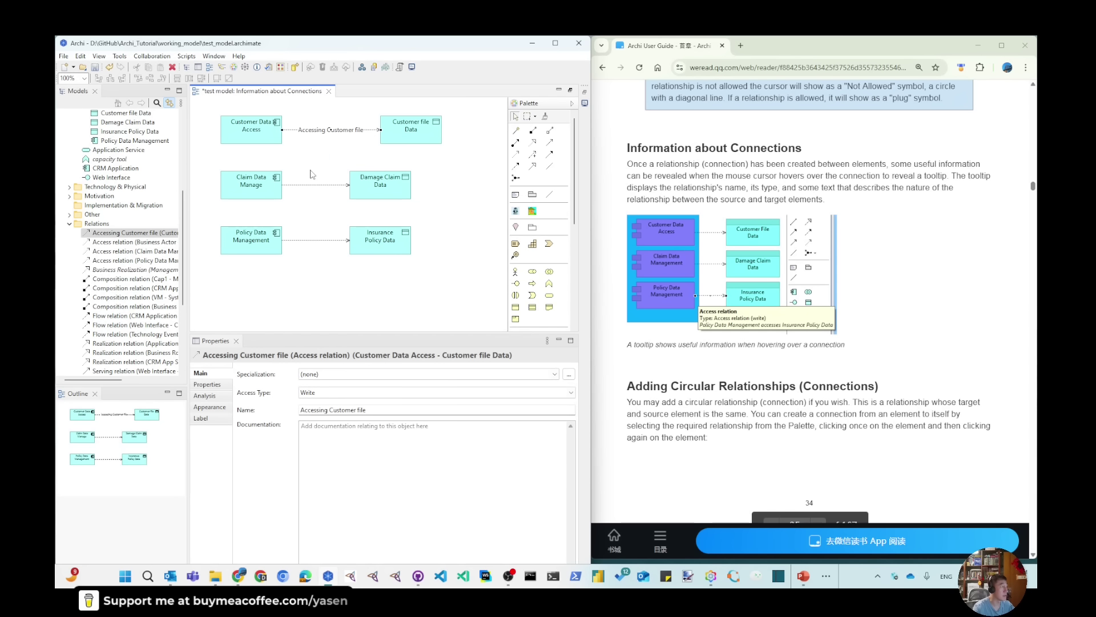
left_click_drag(188, 246, 293, 253)
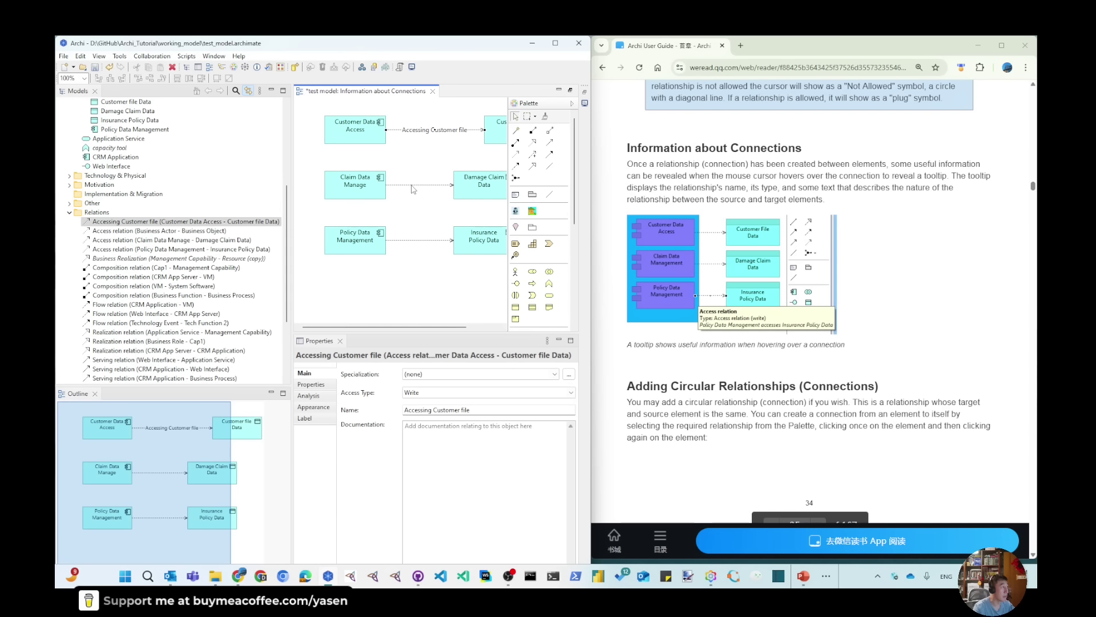
left_click(412, 185)
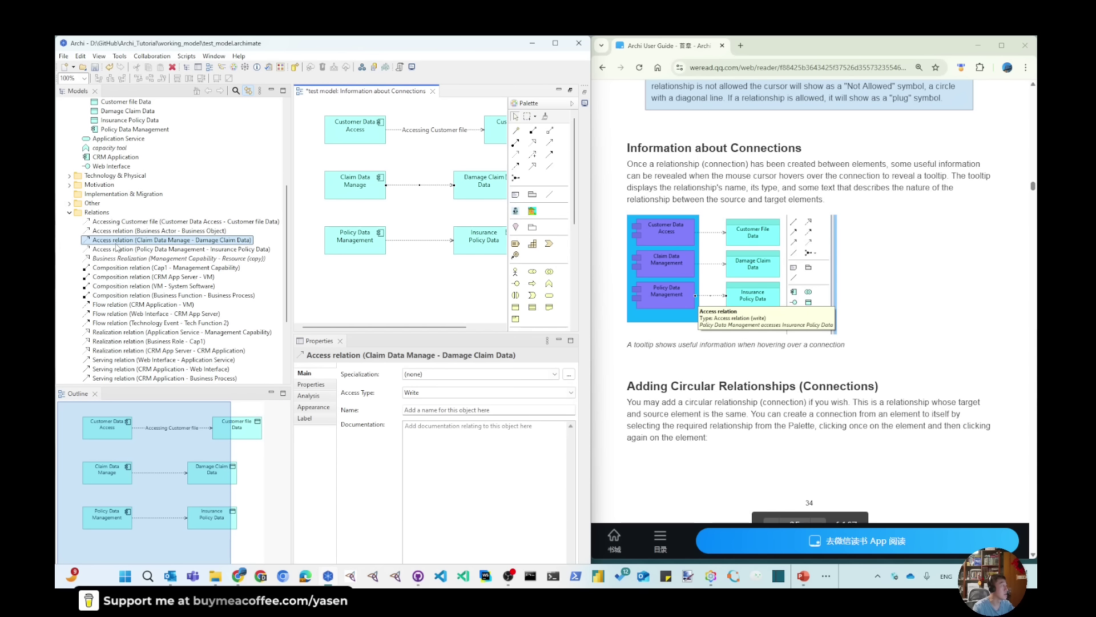
left_click(434, 412)
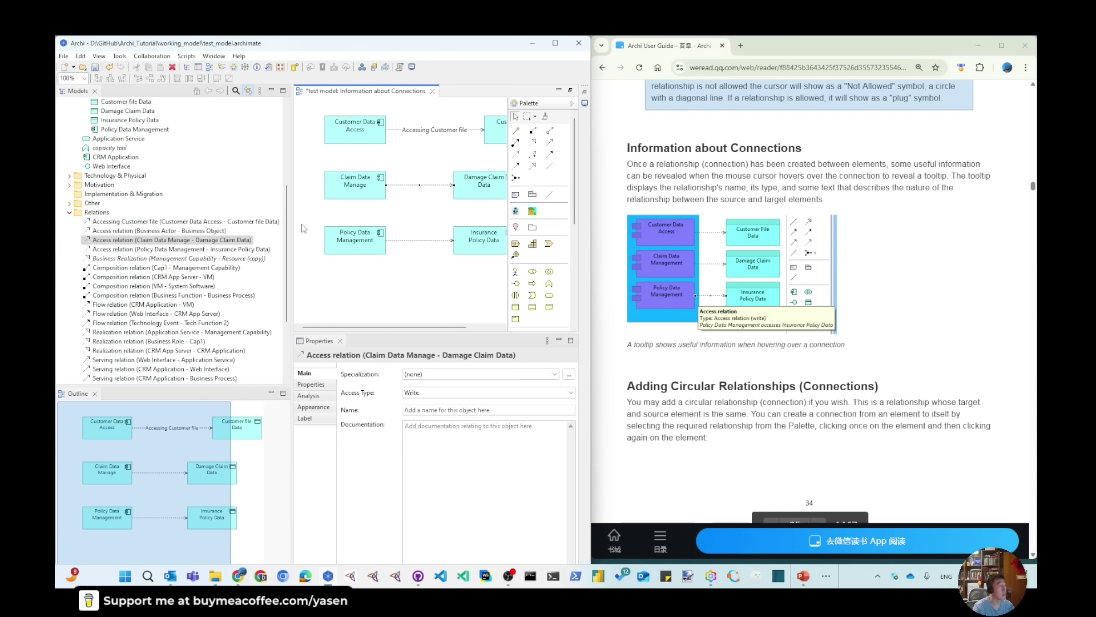
left_click_drag(293, 224, 220, 225)
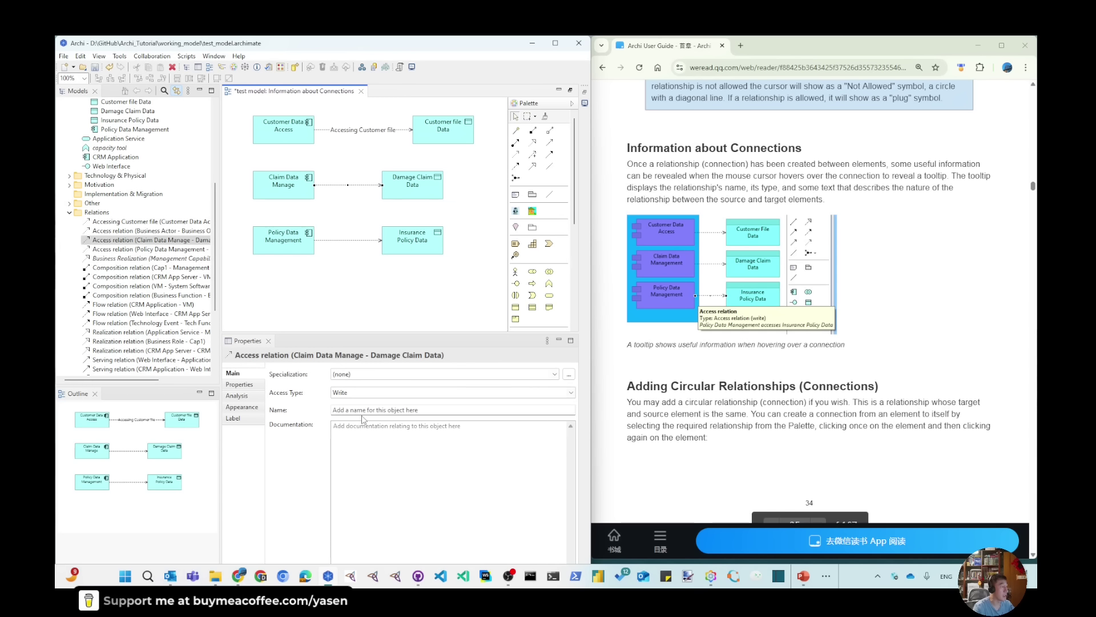
left_click(406, 131)
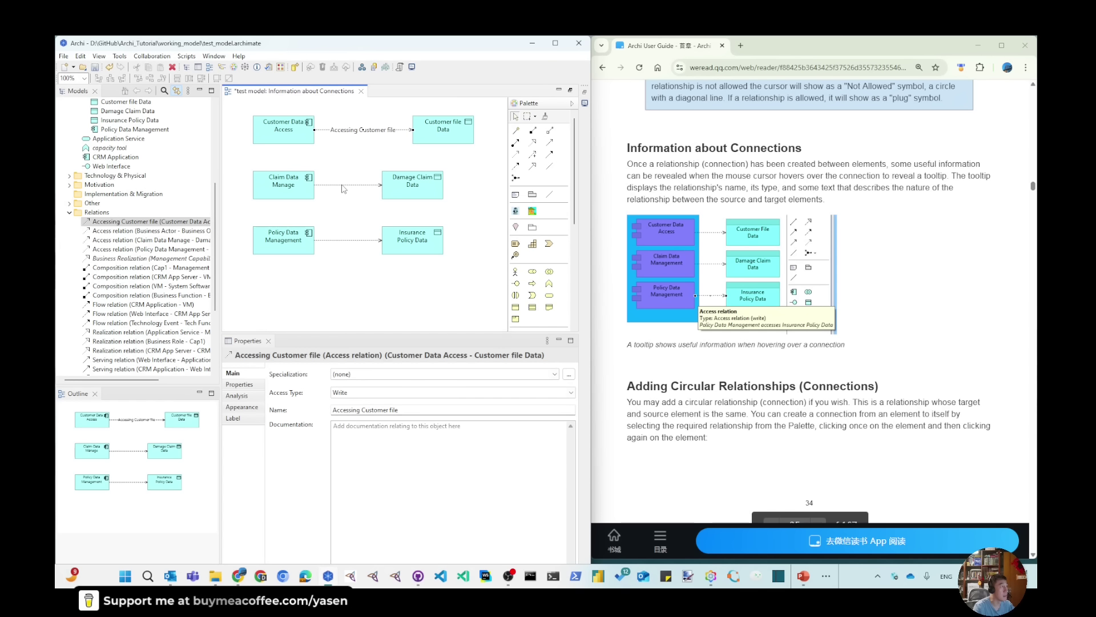
Check the tooltip of the Claim Data Manage connection and read the user guide's Adding Circular Relationships section
mouse_move(343, 188)
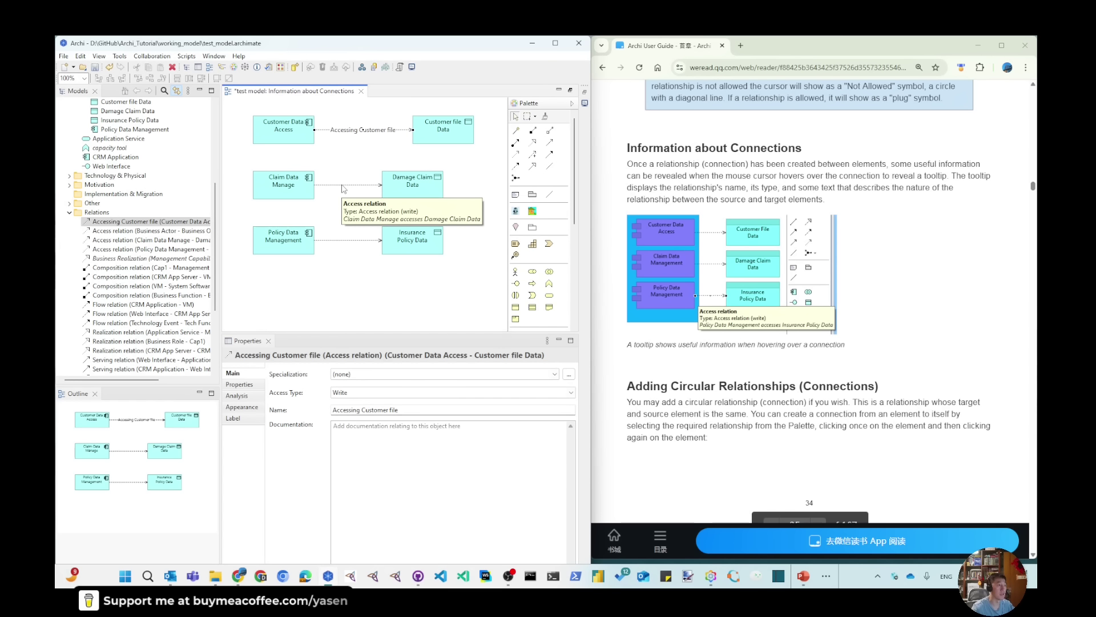
scroll(645, 324, "down", 2)
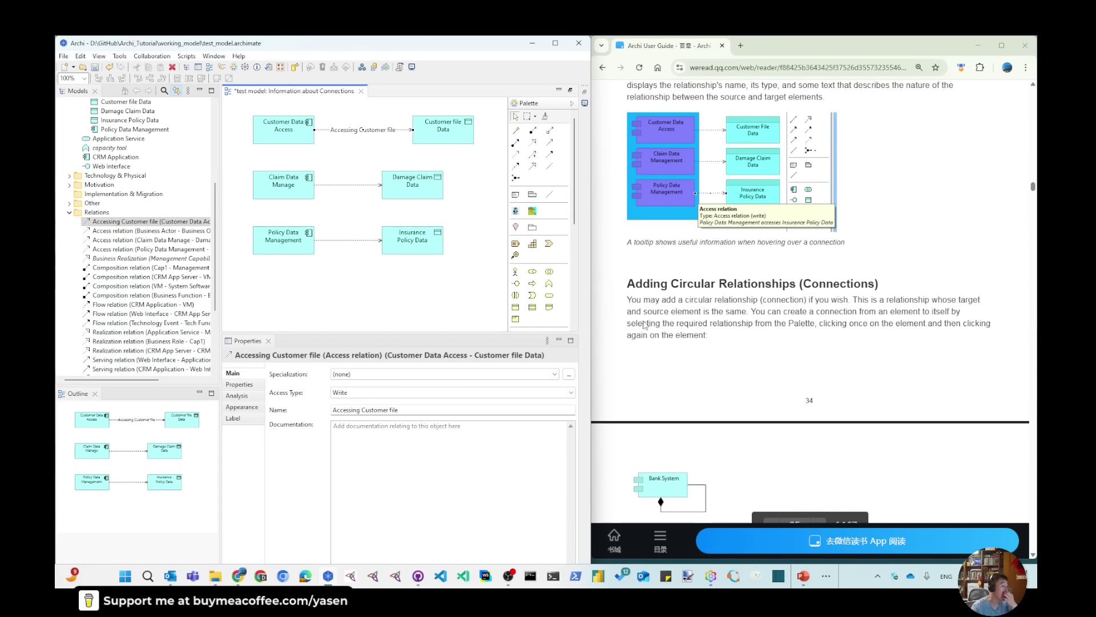
scroll(644, 326, "down", 1)
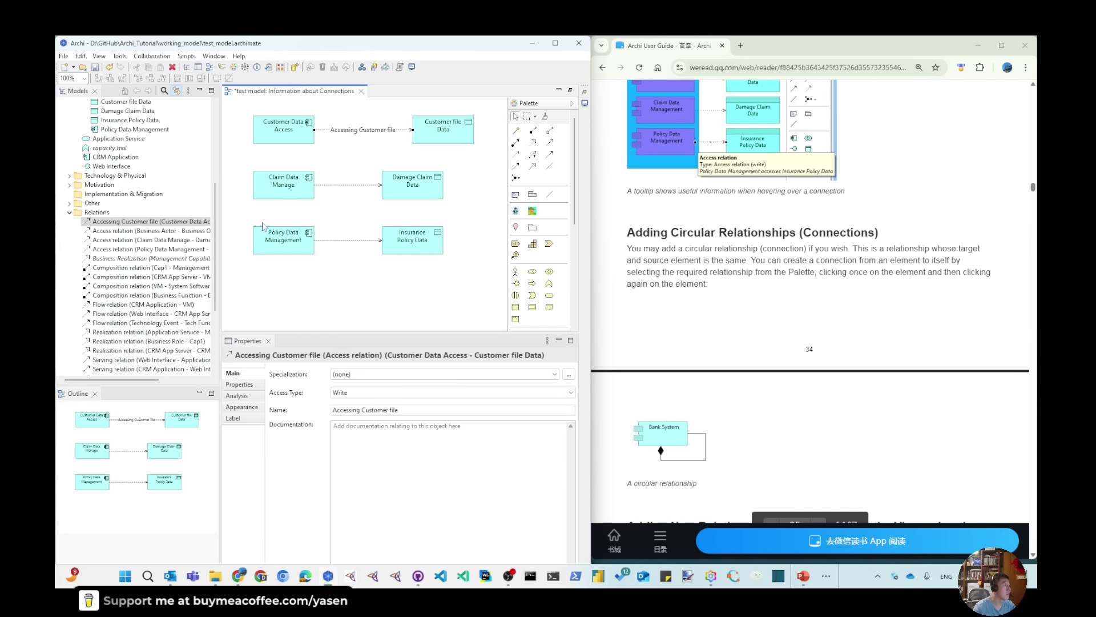
Add a new Application Component named "Bank System" to the Application folder of the model
scroll(109, 215, "up", 5)
right_click(100, 203)
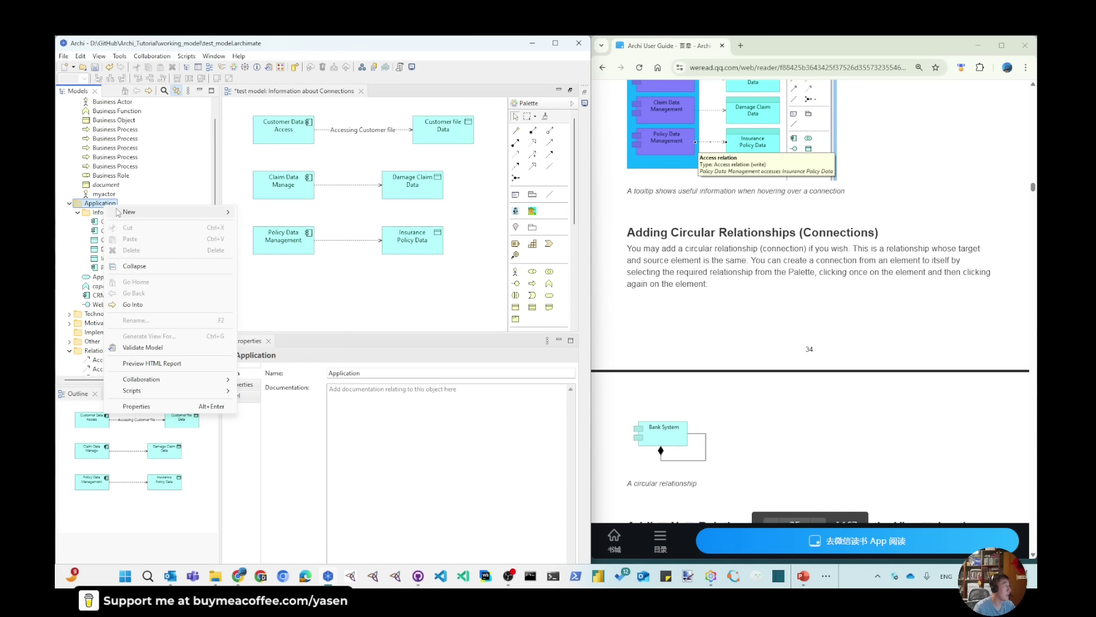
mouse_move(171, 212)
left_click(260, 228)
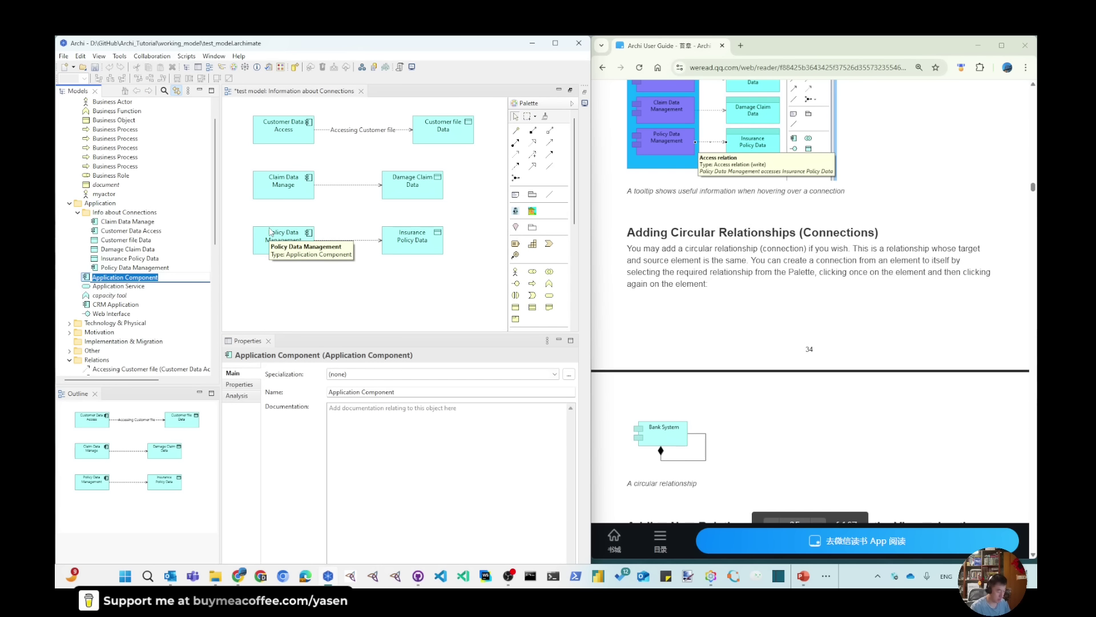
type("Bank")
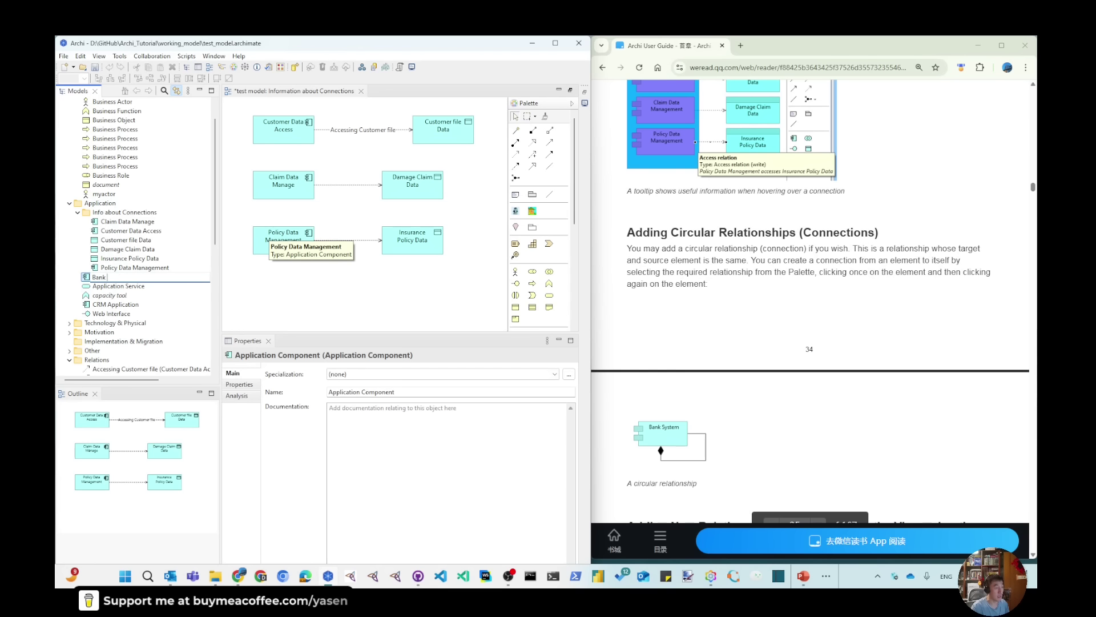
type(" System")
key("Return")
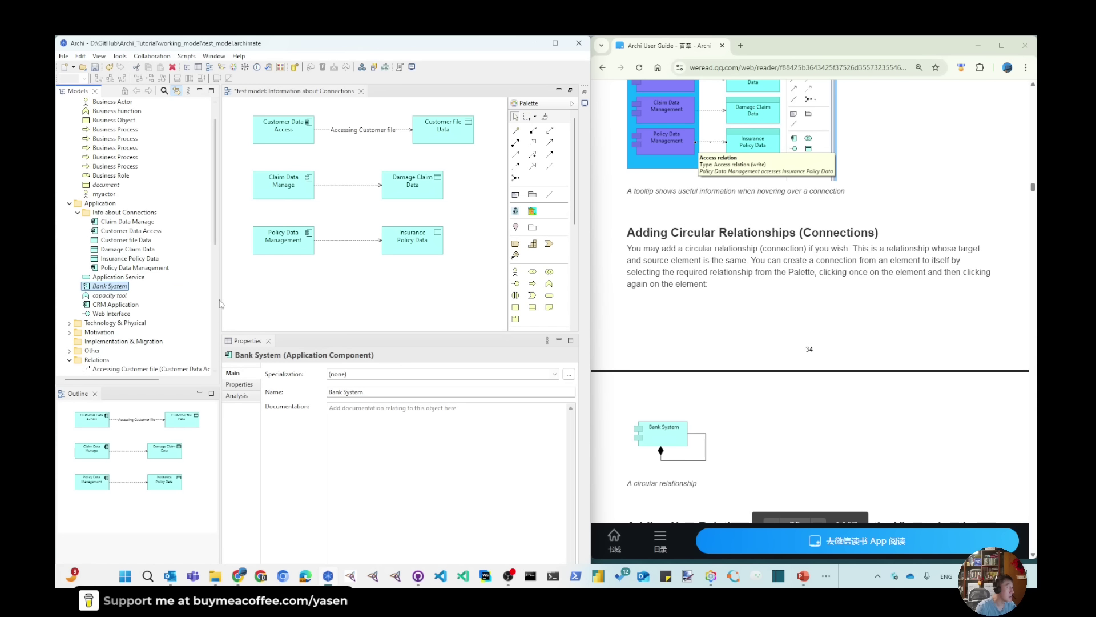
Open the ch06 view and place the Bank System component from the model in the empty area below Tech Function 2
scroll(197, 309, "down", 10)
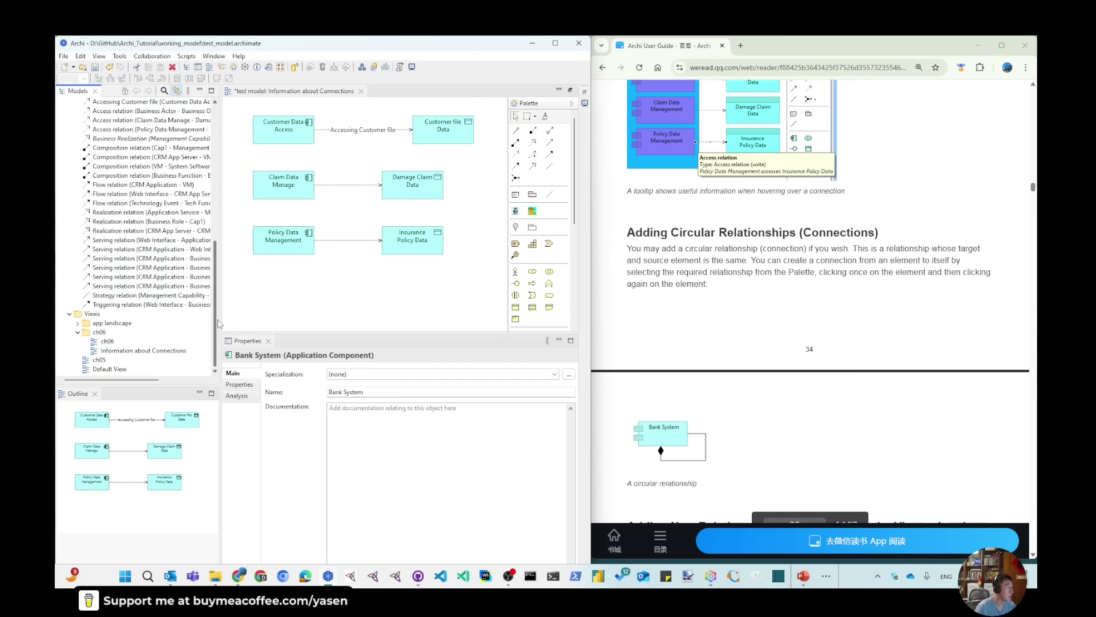
double_click(107, 341)
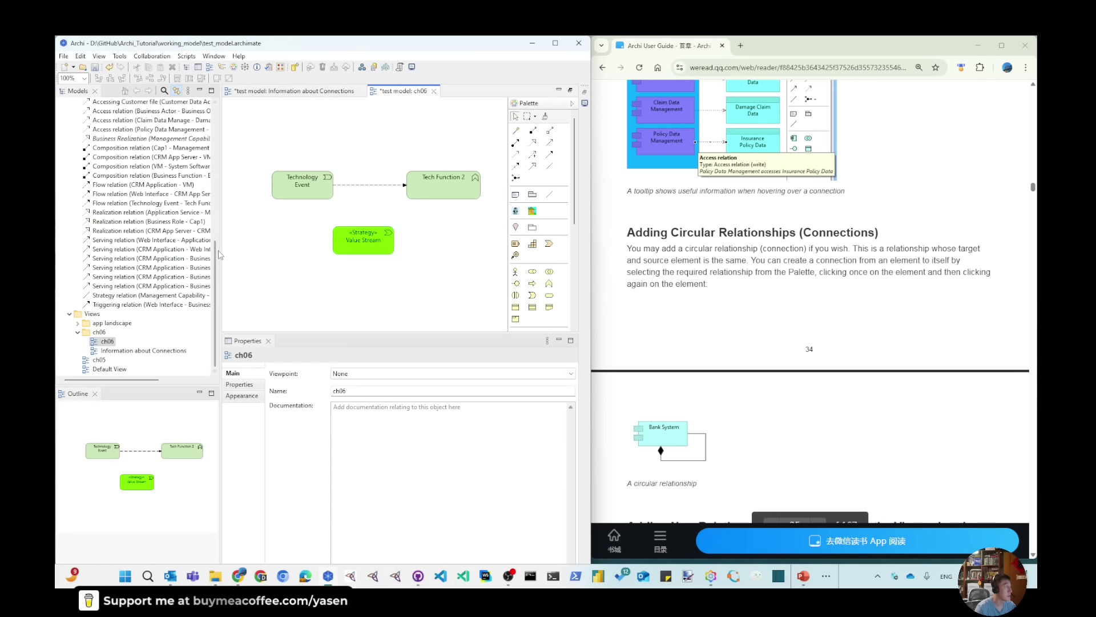
scroll(188, 257, "up", 10)
left_click_drag(110, 314, 417, 276)
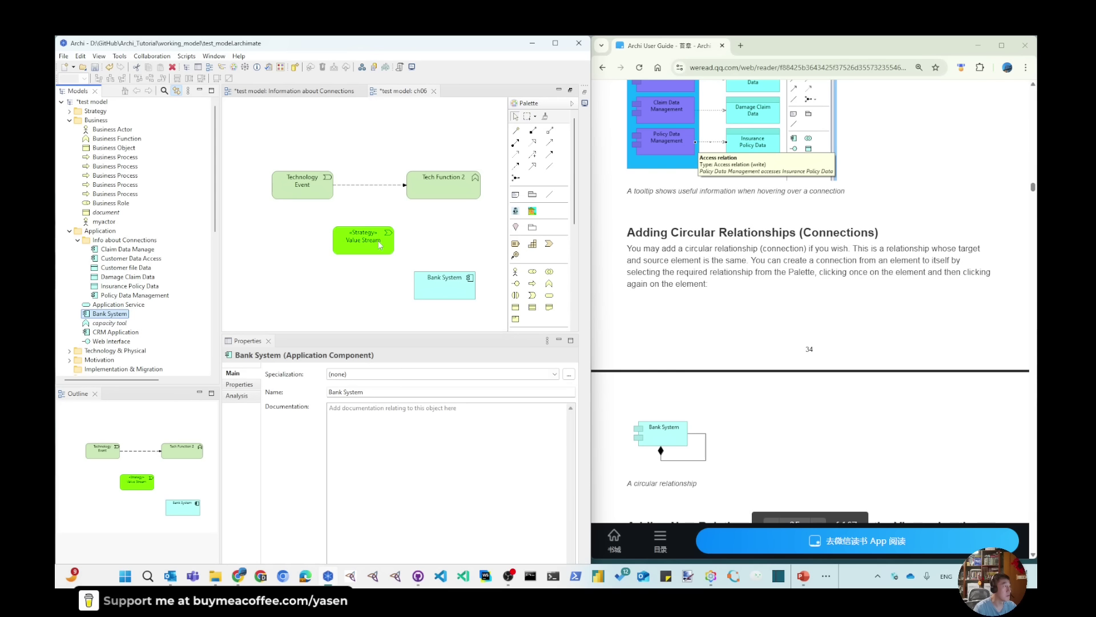
Move Value Stream slightly left in the ch06 view and connect it to Technology Event with an "Associated to" relation
left_click_drag(360, 234, 328, 234)
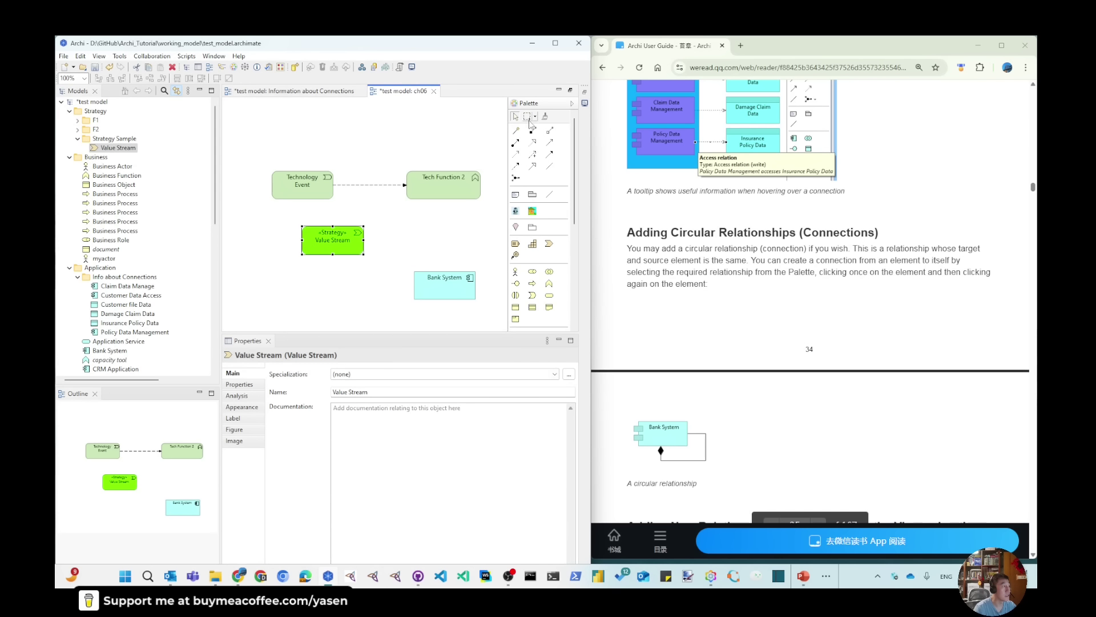
left_click(516, 132)
left_click(309, 235)
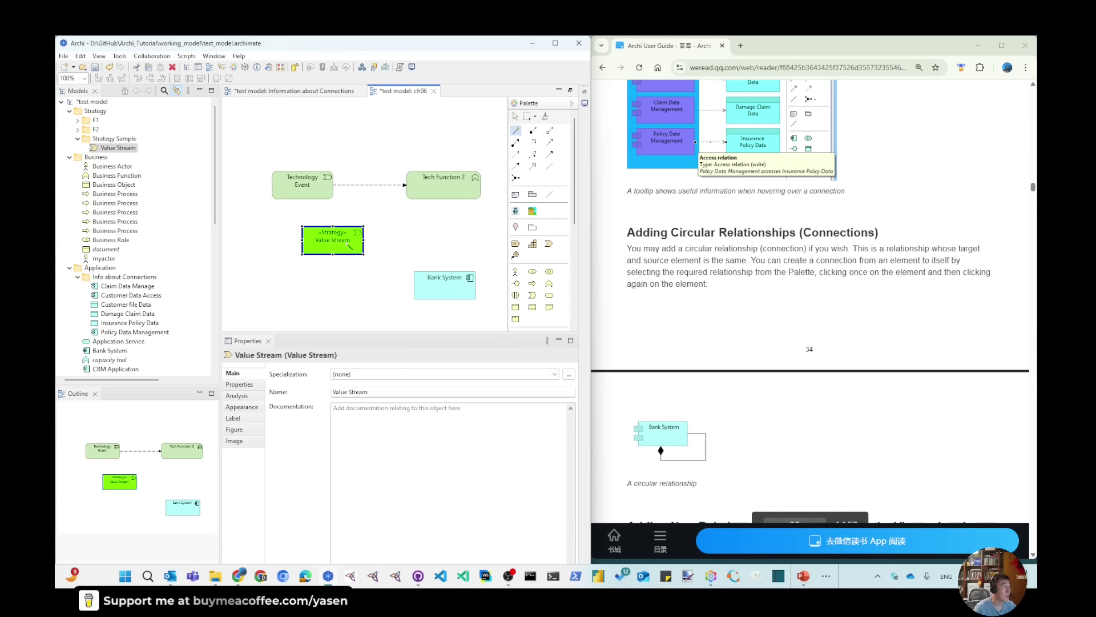
left_click(310, 191)
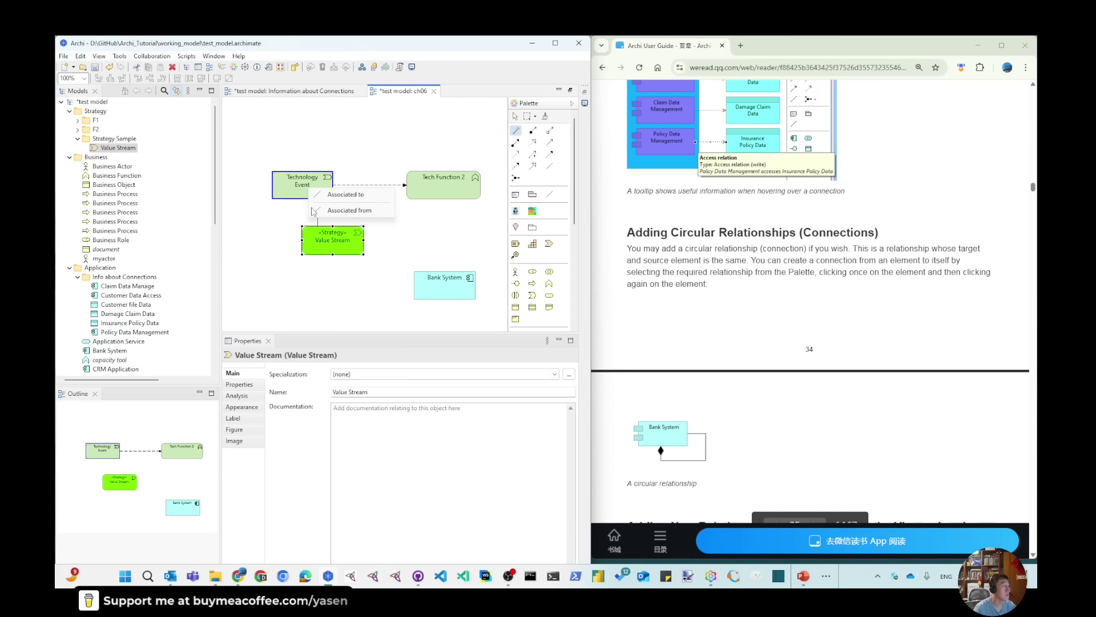
left_click(346, 194)
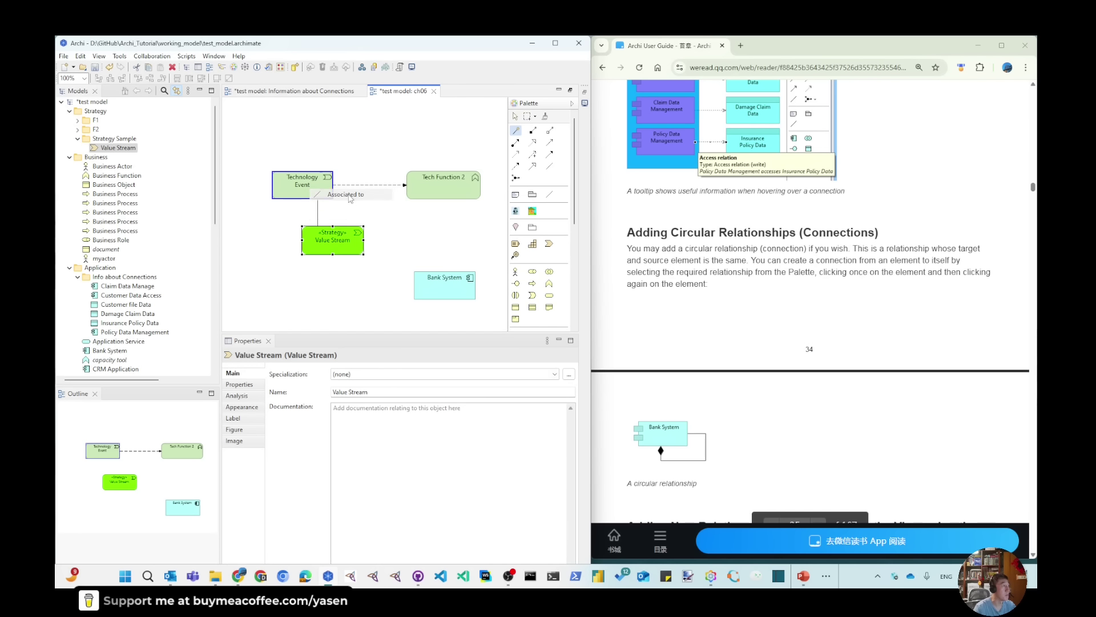
left_click(403, 246)
Move Bank System a little left and create a circular Composition relation from it back to itself
left_click_drag(456, 295, 411, 292)
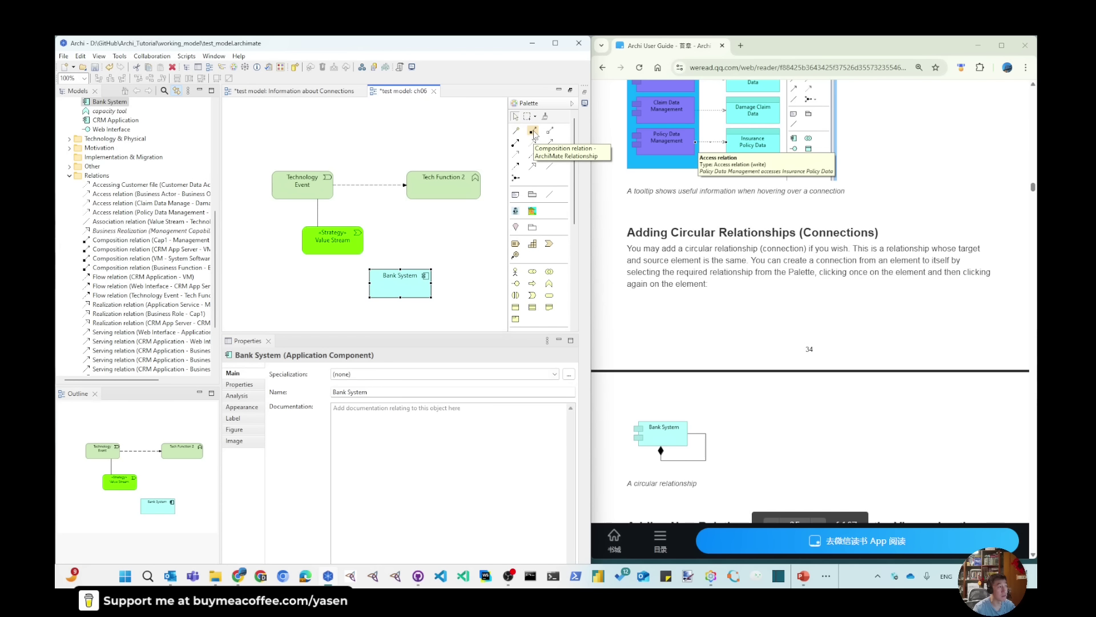
left_click(533, 132)
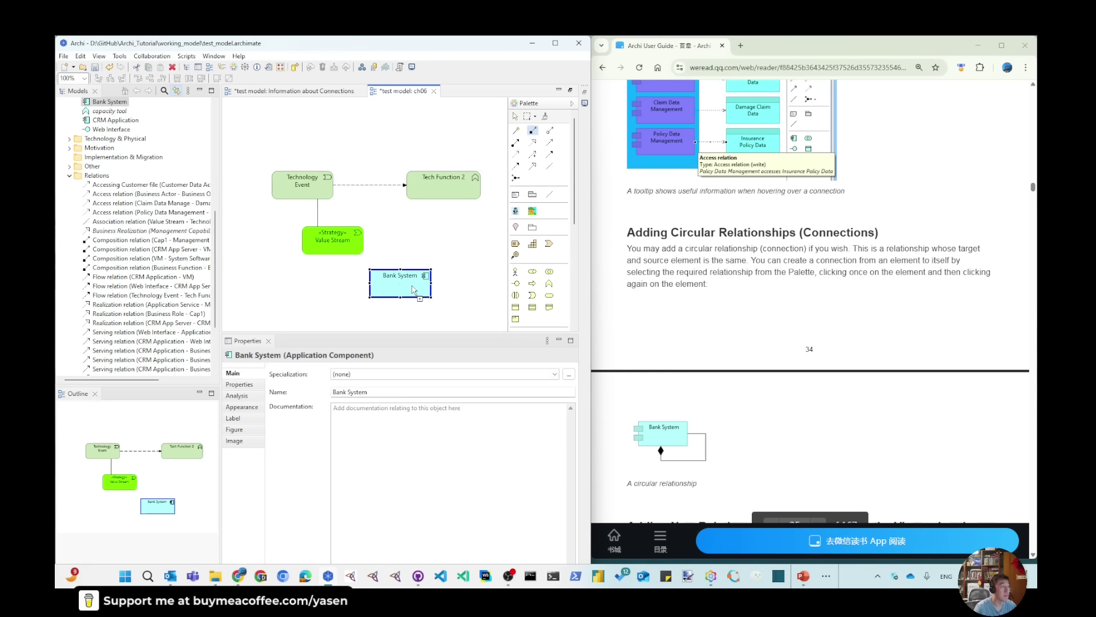
left_click(413, 289)
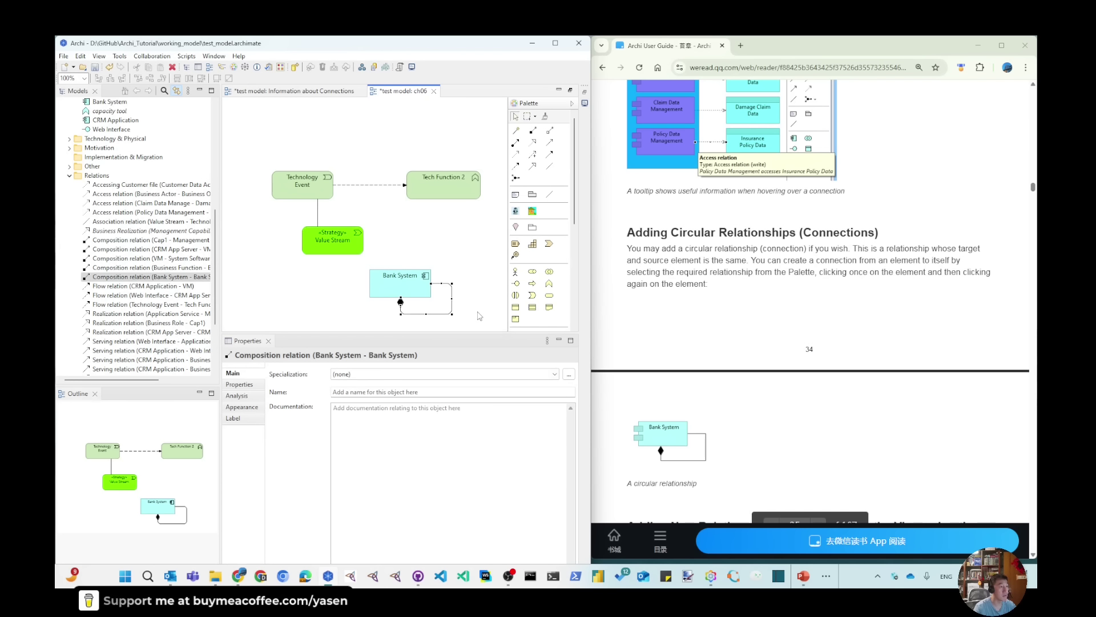
left_click(402, 322)
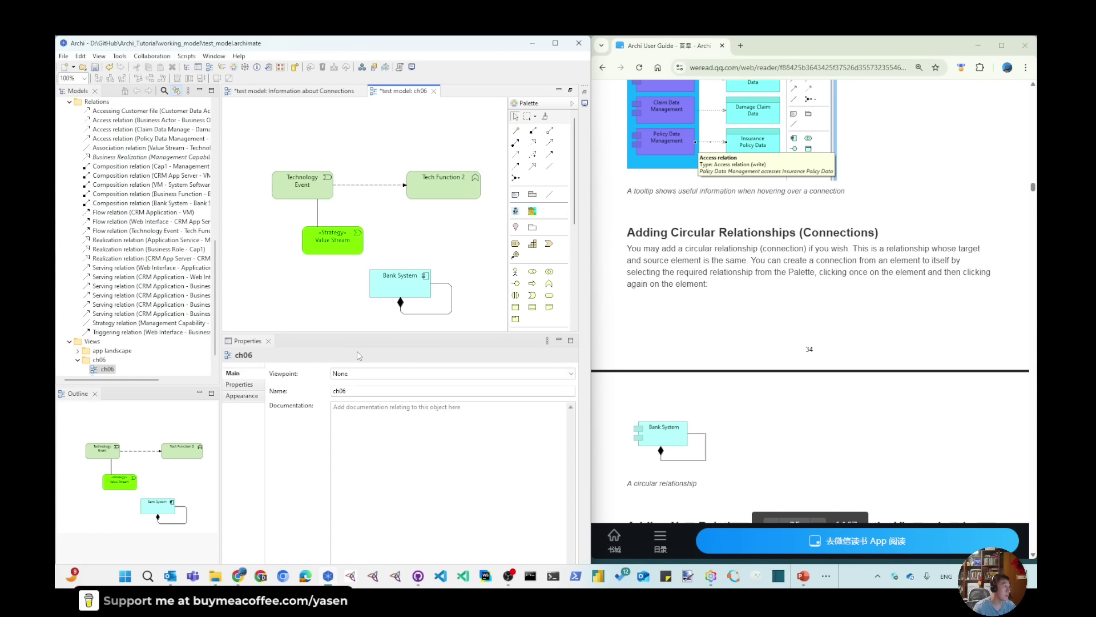
Examine the options available for Bank System and its circular Composition relation in the ch06 view
left_click(420, 295)
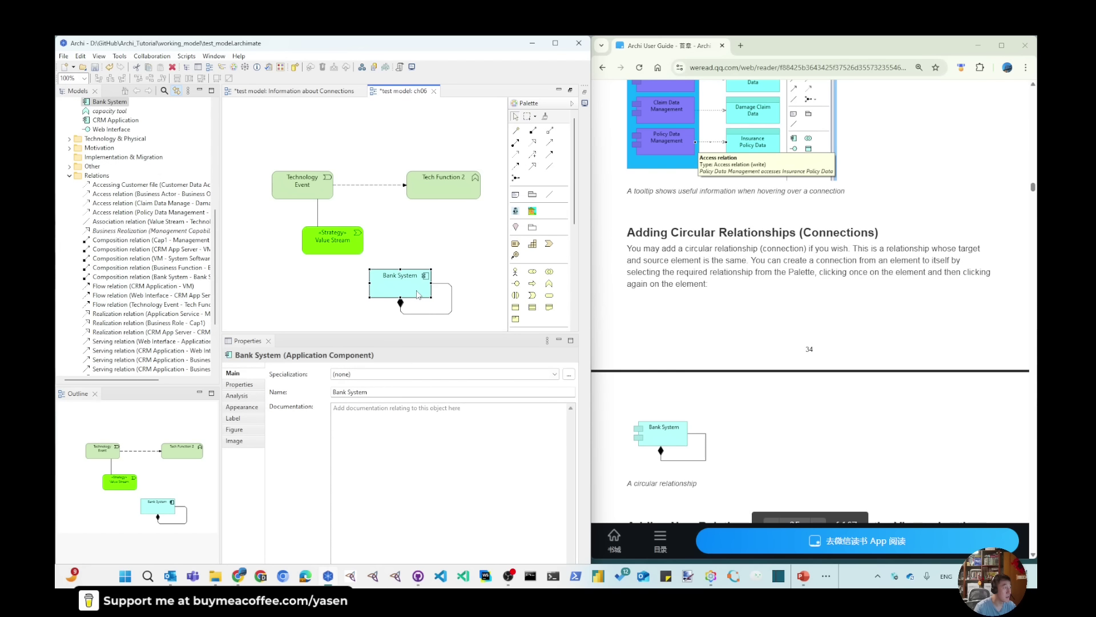
right_click(398, 284)
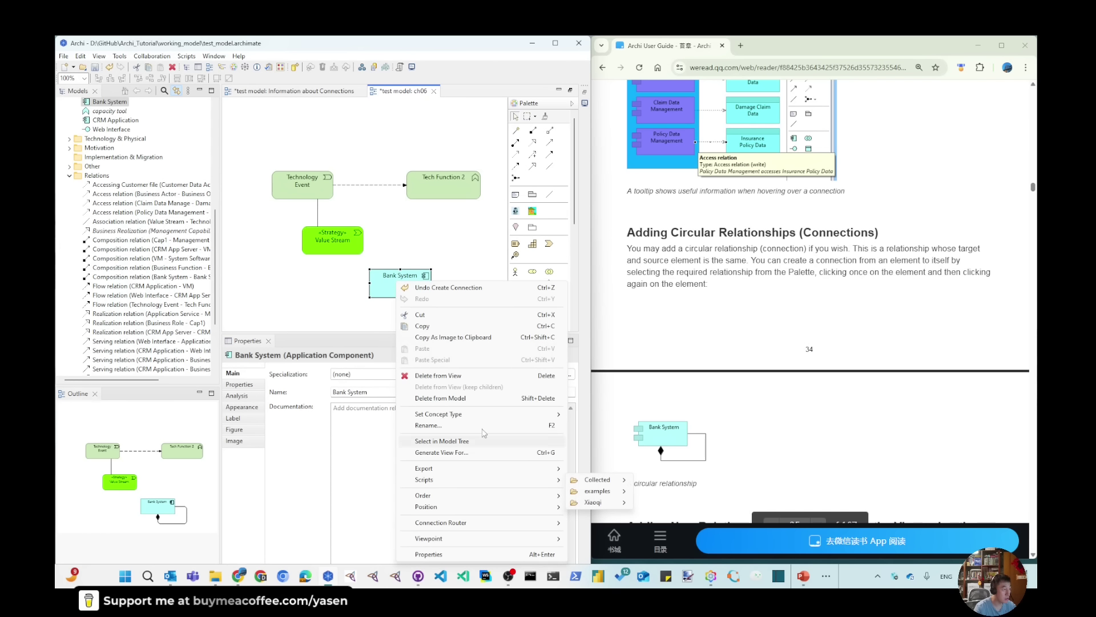
left_click(444, 284)
right_click(444, 283)
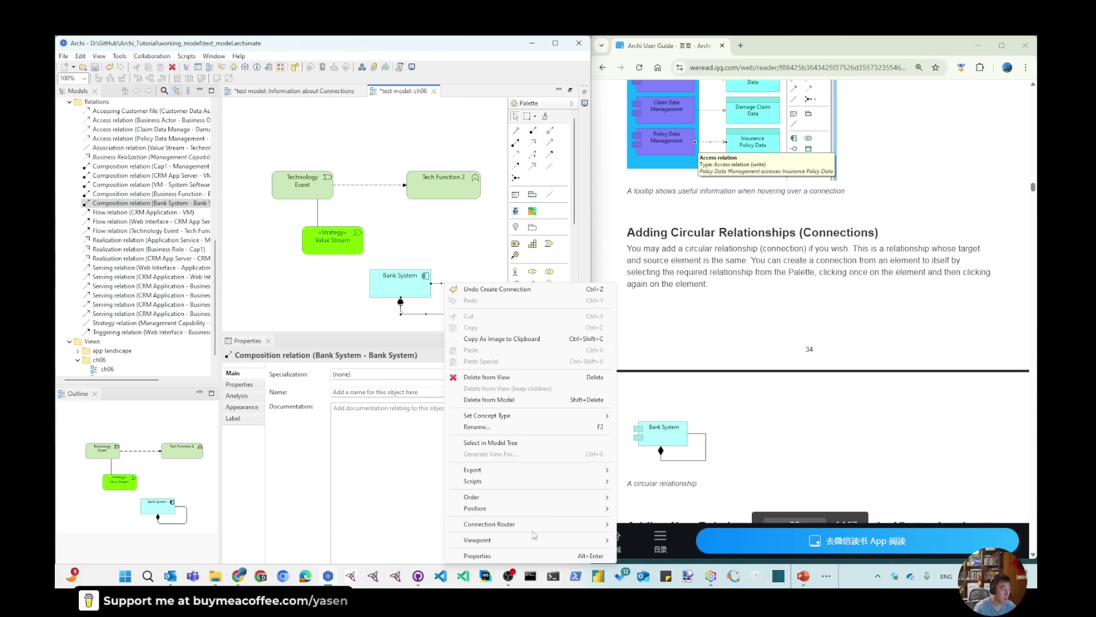
left_click(651, 535)
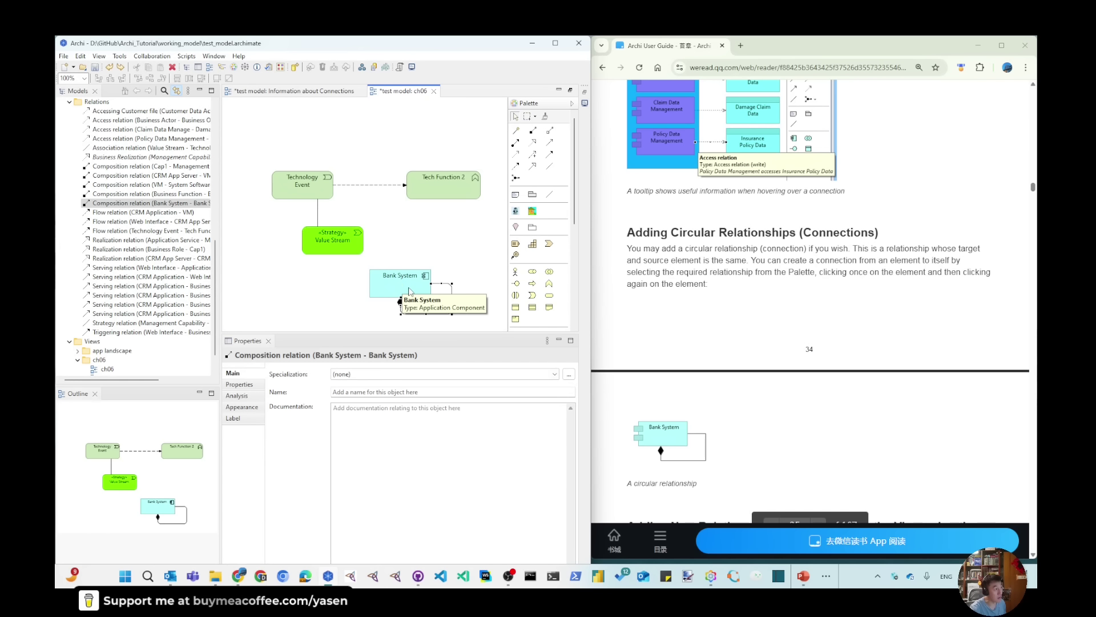
left_click(494, 290)
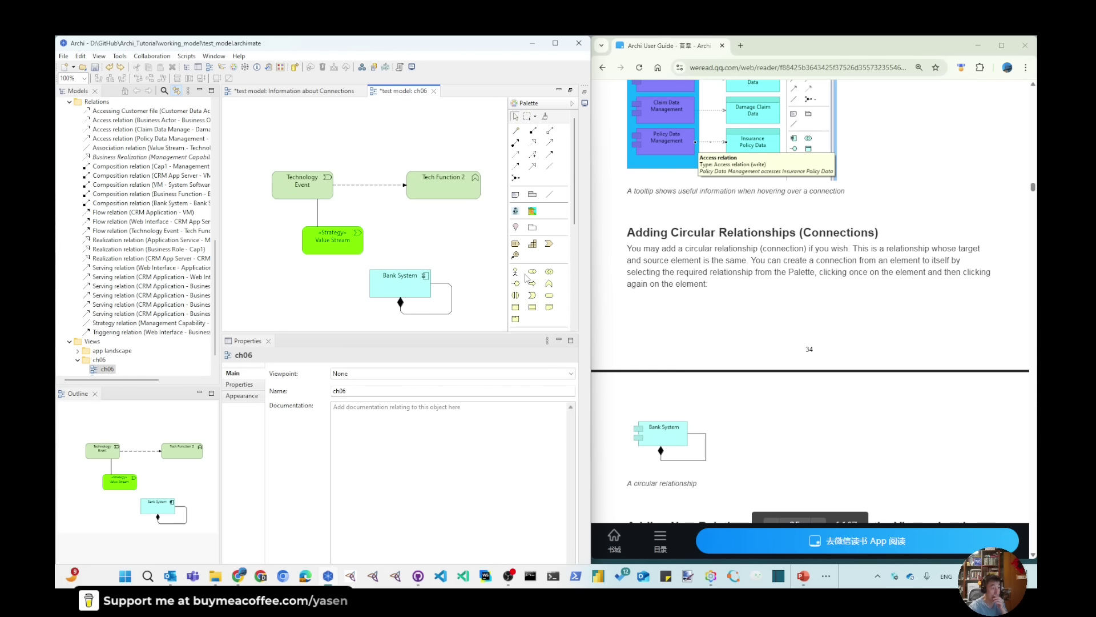
Compare the three elements linked by ordinary relations with Bank System's circular relation, selecting each group in turn
scroll(724, 460, "down", 2)
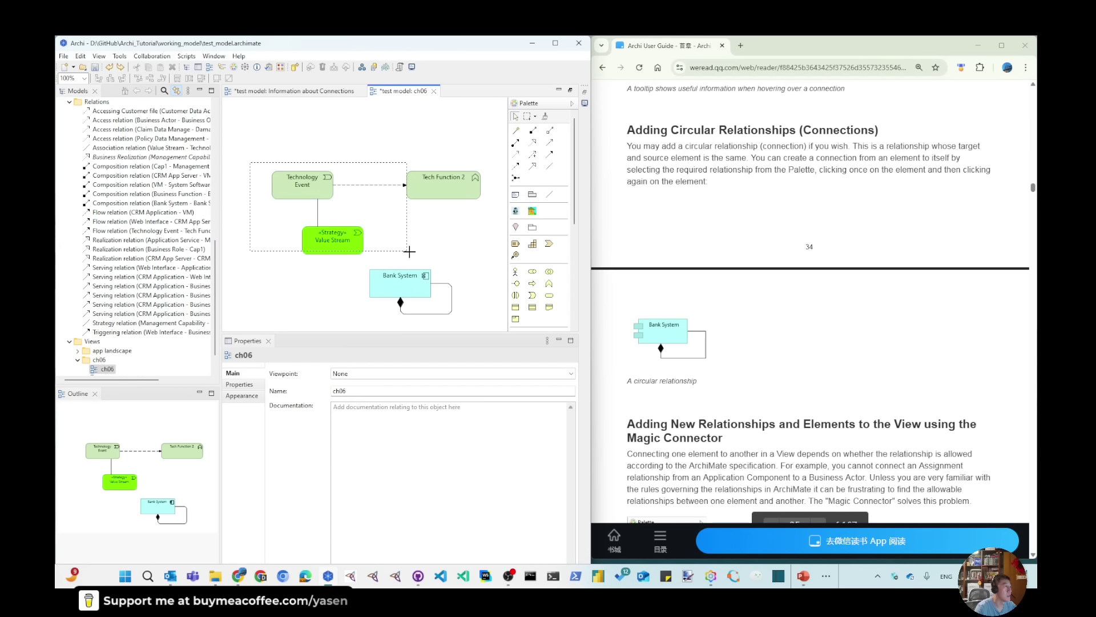
left_click_drag(492, 261, 492, 261)
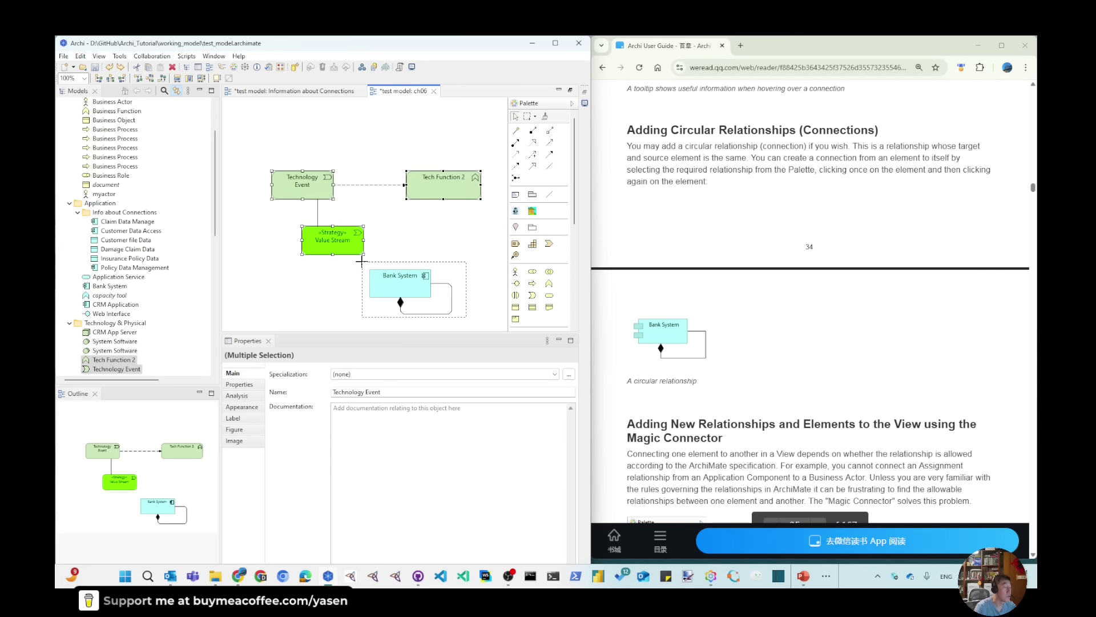
left_click_drag(362, 261, 362, 262)
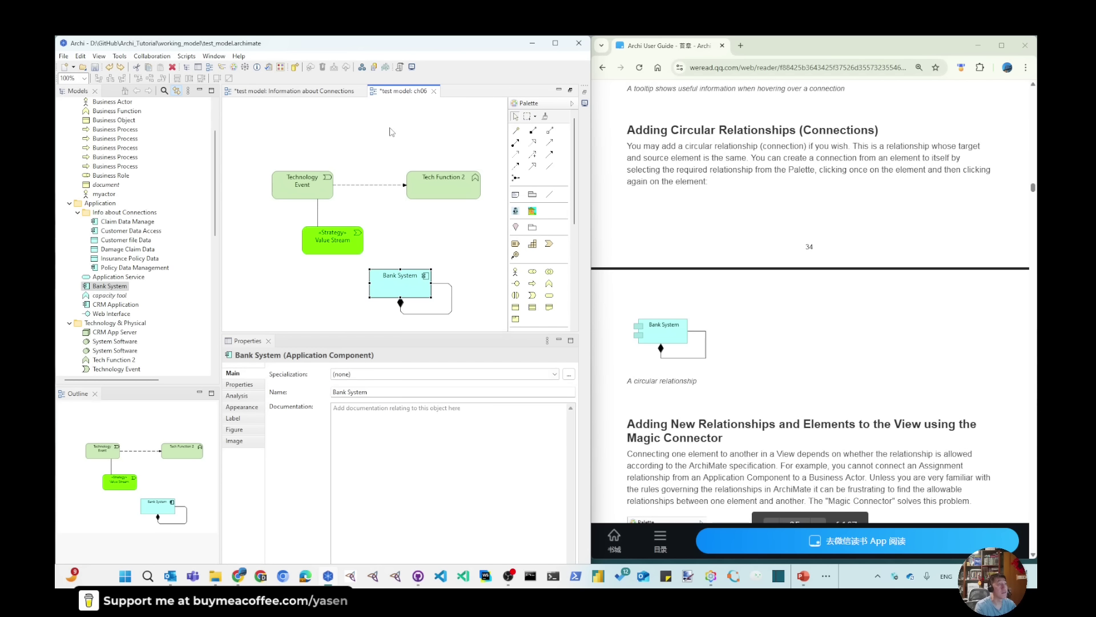
Switch to the Archi_Tutorial mind map in Freeplane and select the node "06.15 Adding Circular Relationships (Connections)"
left_click(710, 576)
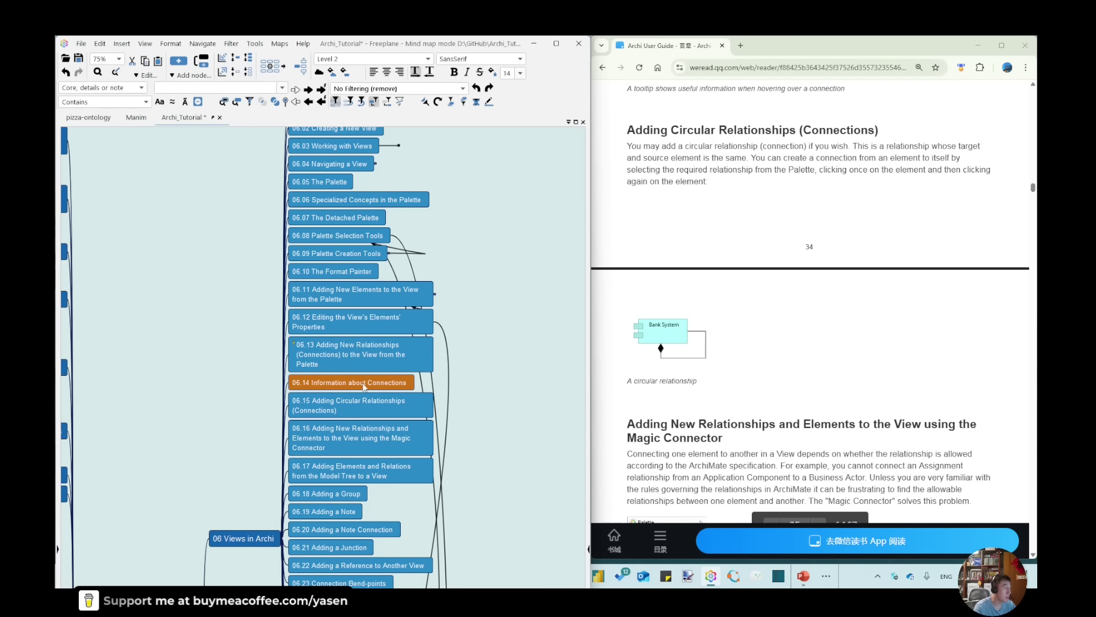
left_click(354, 400)
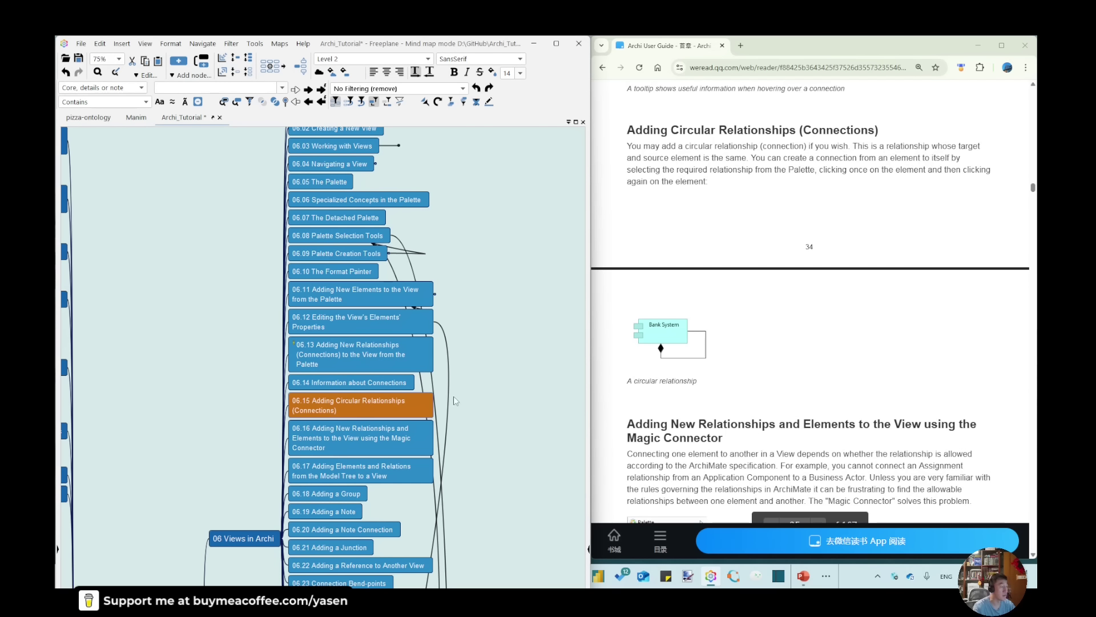